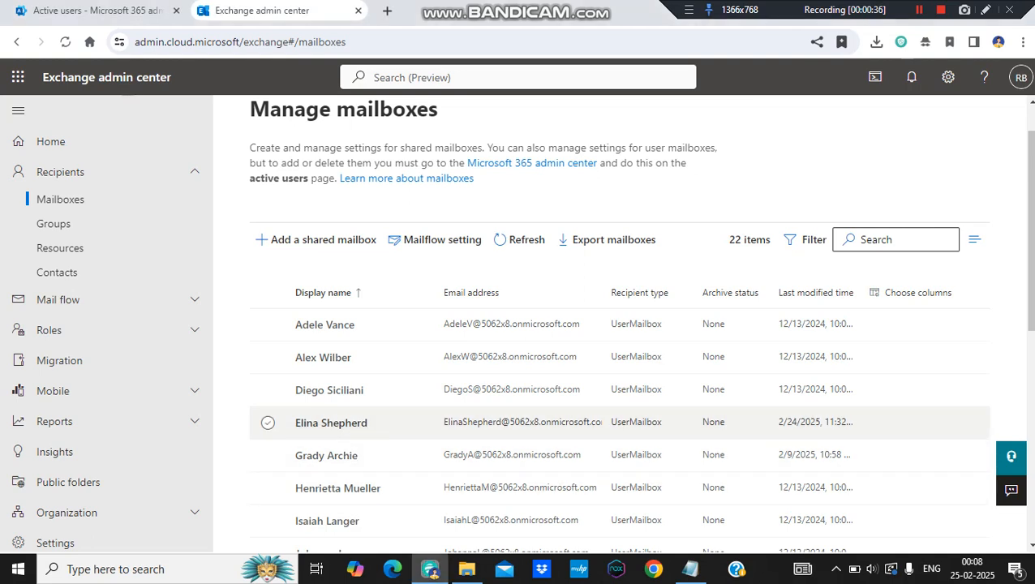
- Open the details of the fourth user mailbox in the mailbox list and bring up its email forwarding settings
left_click(268, 423)
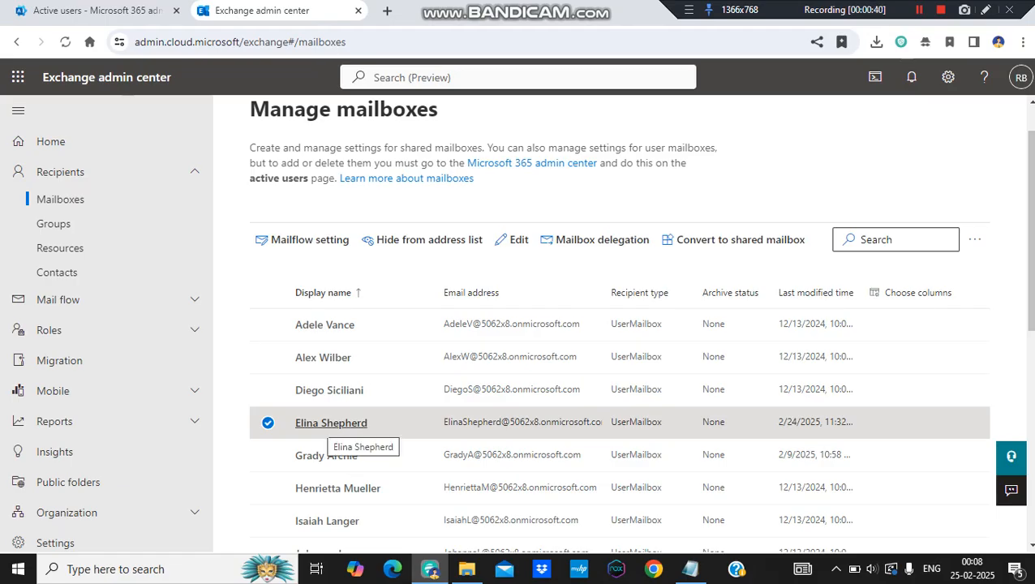
left_click(331, 423)
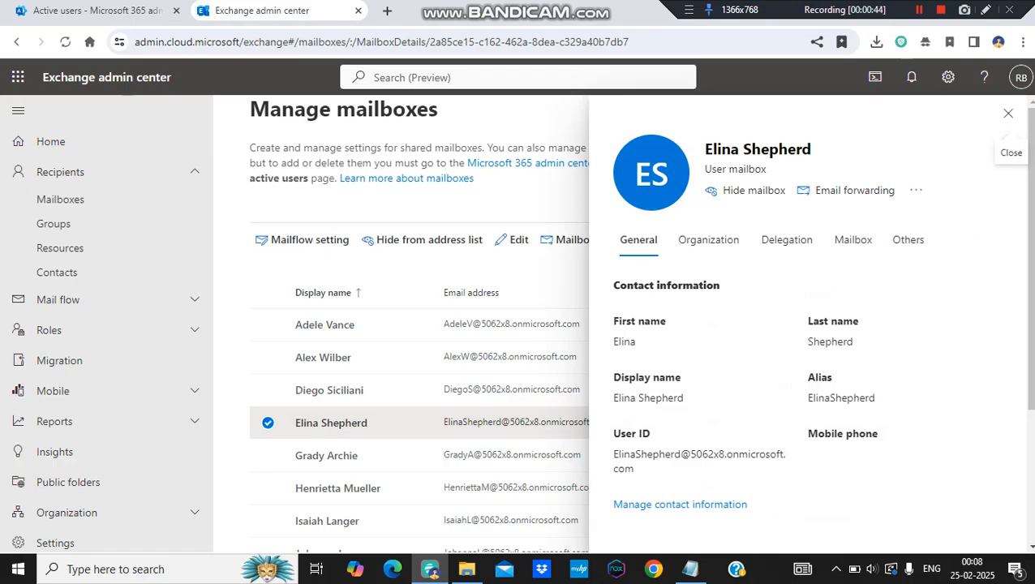
left_click_drag(704, 149, 731, 149)
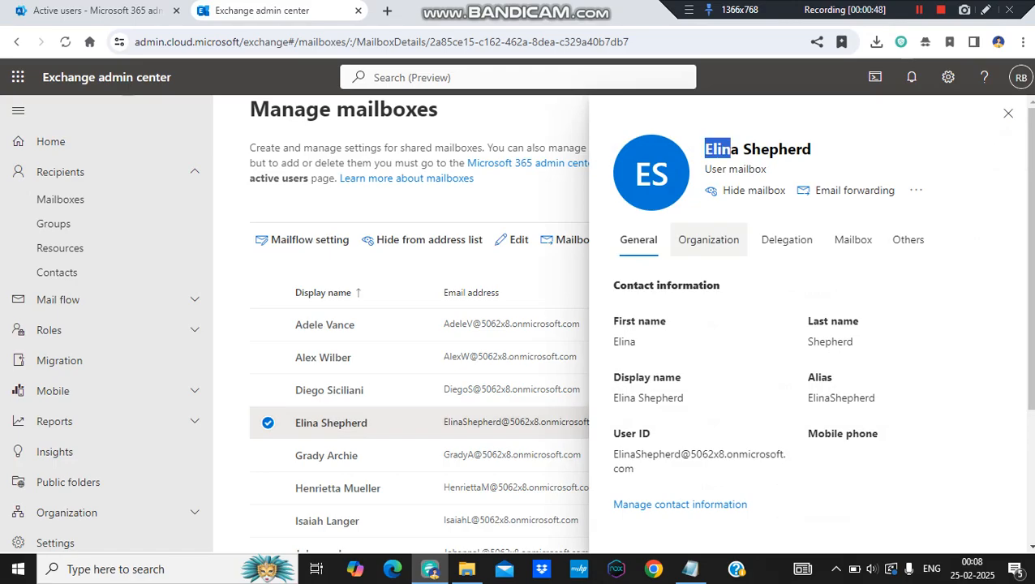
left_click(811, 280)
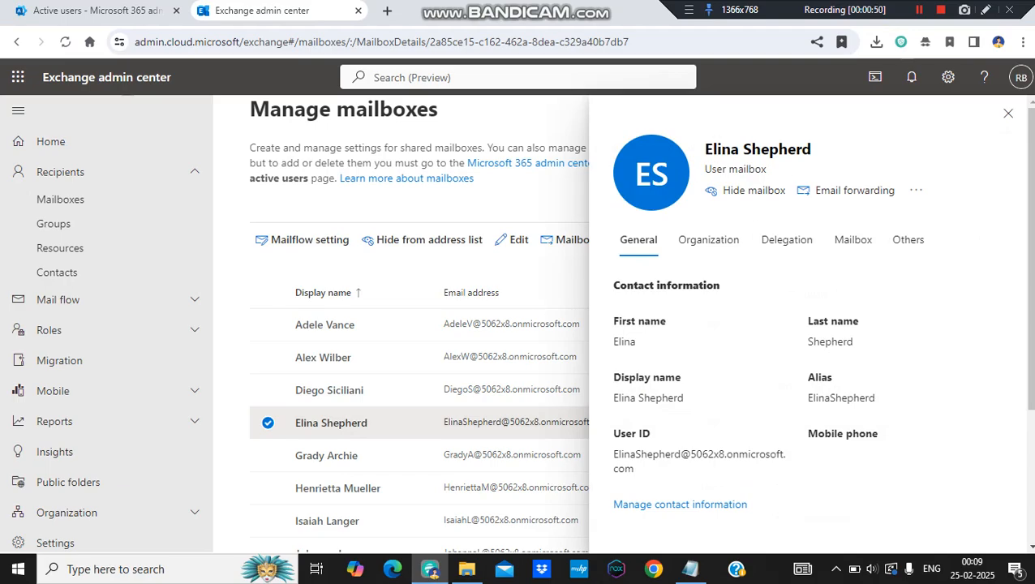
left_click(848, 190)
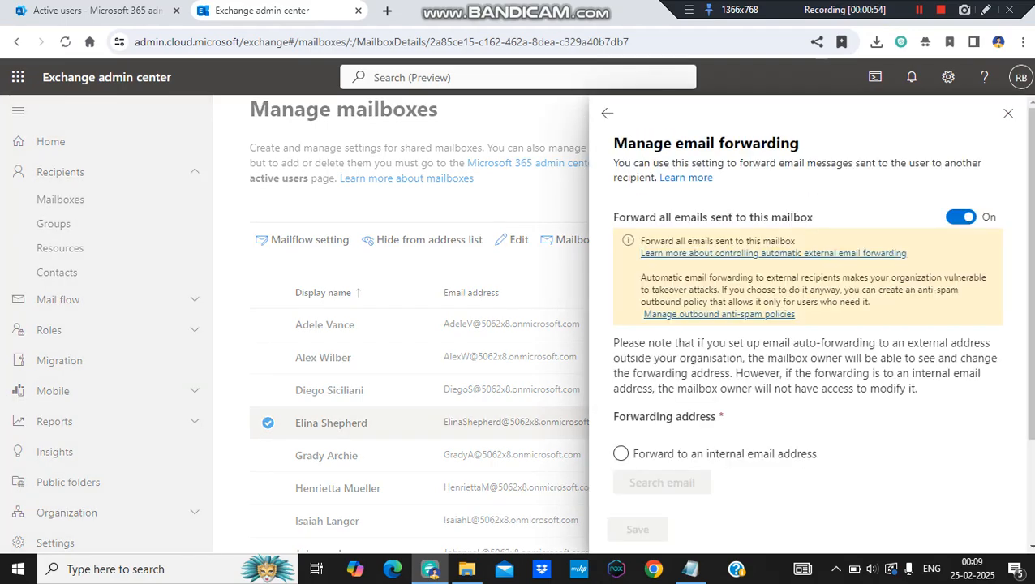
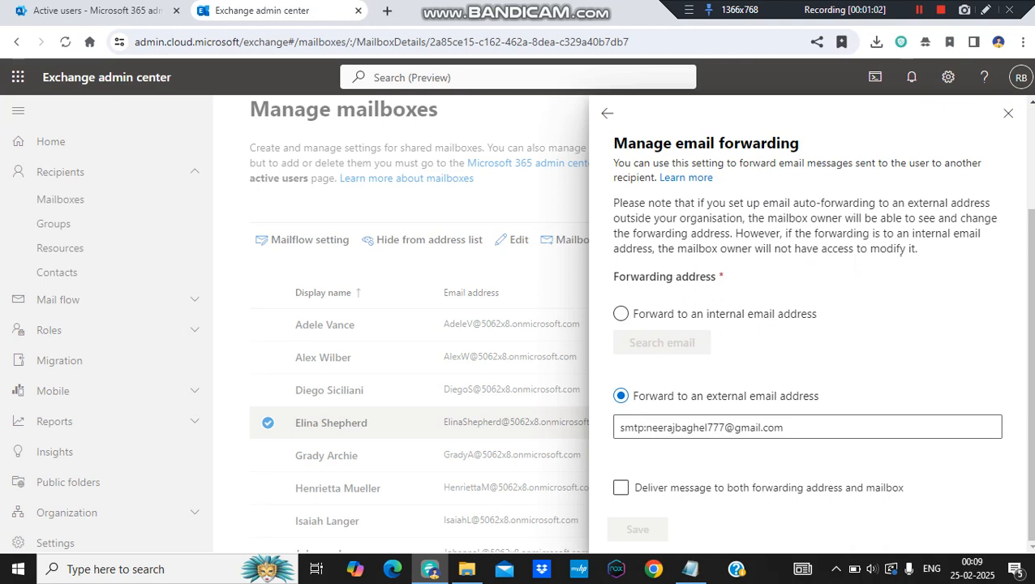
- Compare the internal and external forwarding options, then close the forwarding settings without saving and deselect the mailbox
left_click(621, 313)
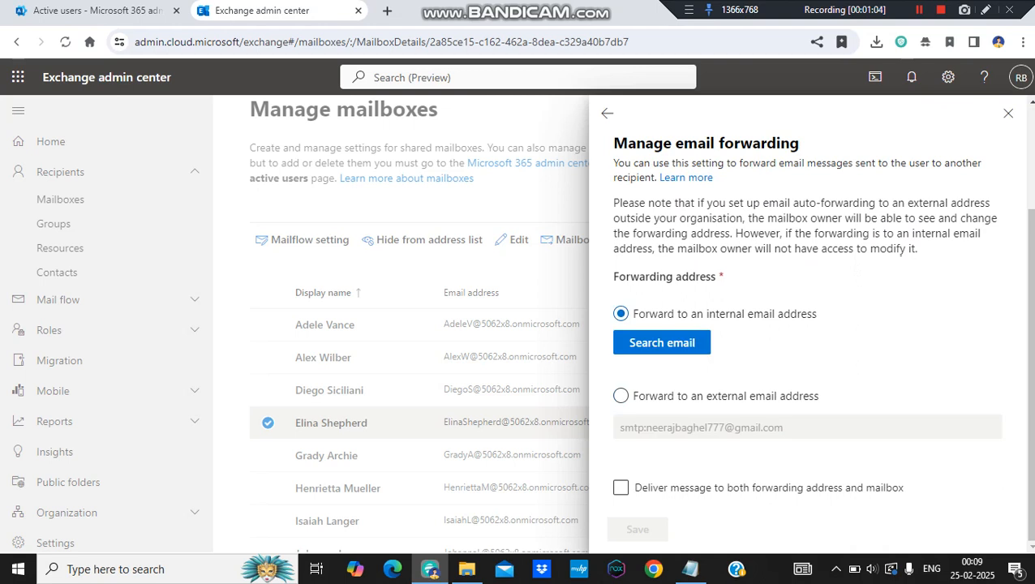
left_click(621, 395)
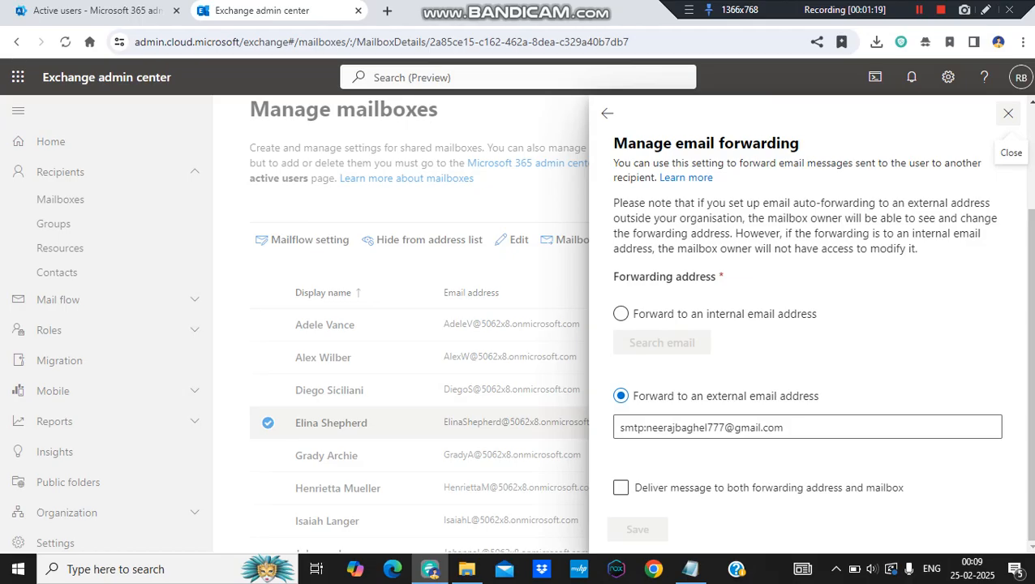
left_click(1008, 114)
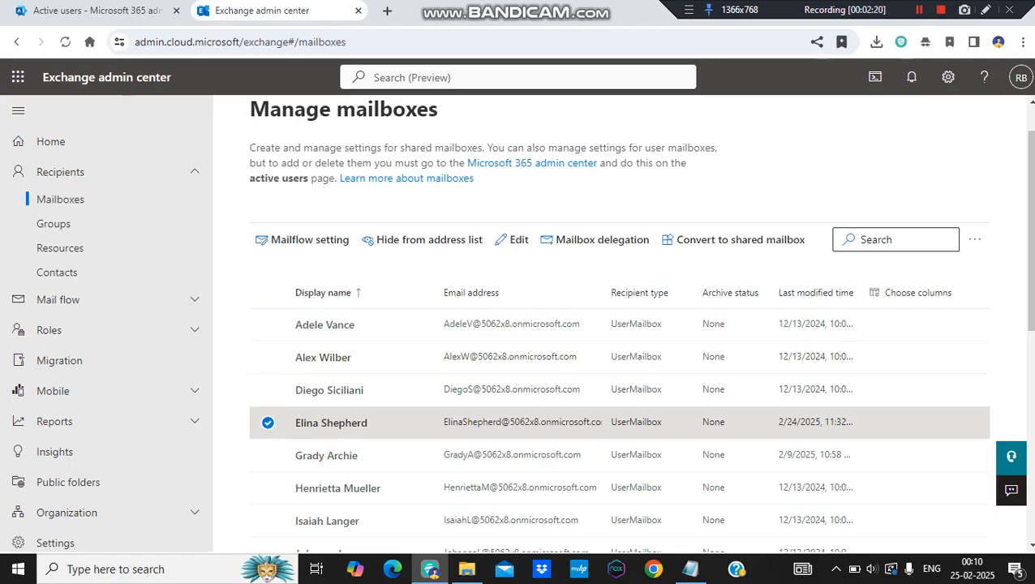
left_click(267, 423)
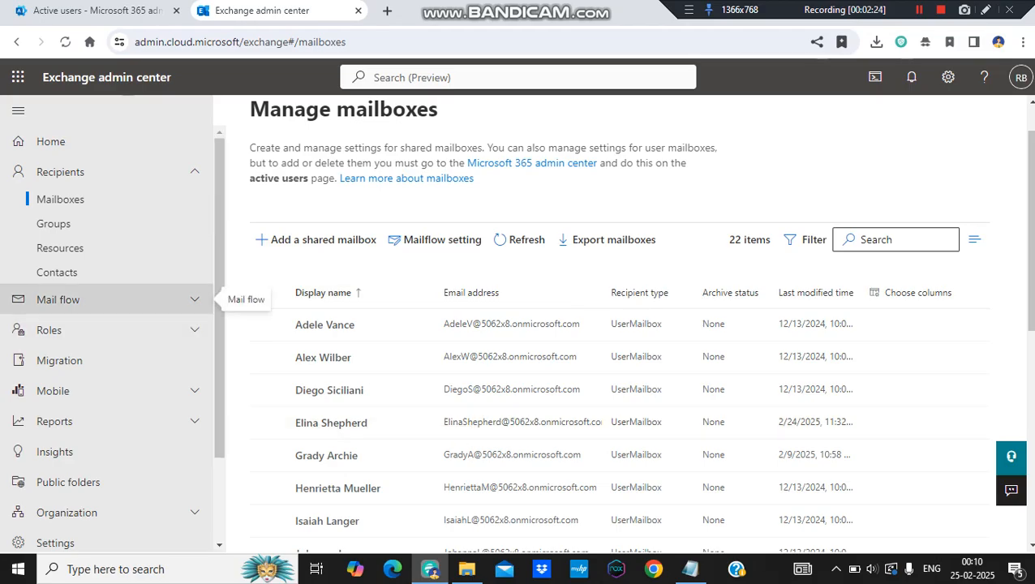
- Open the mail flow rules and start creating a new transport rule from scratch
left_click(122, 300)
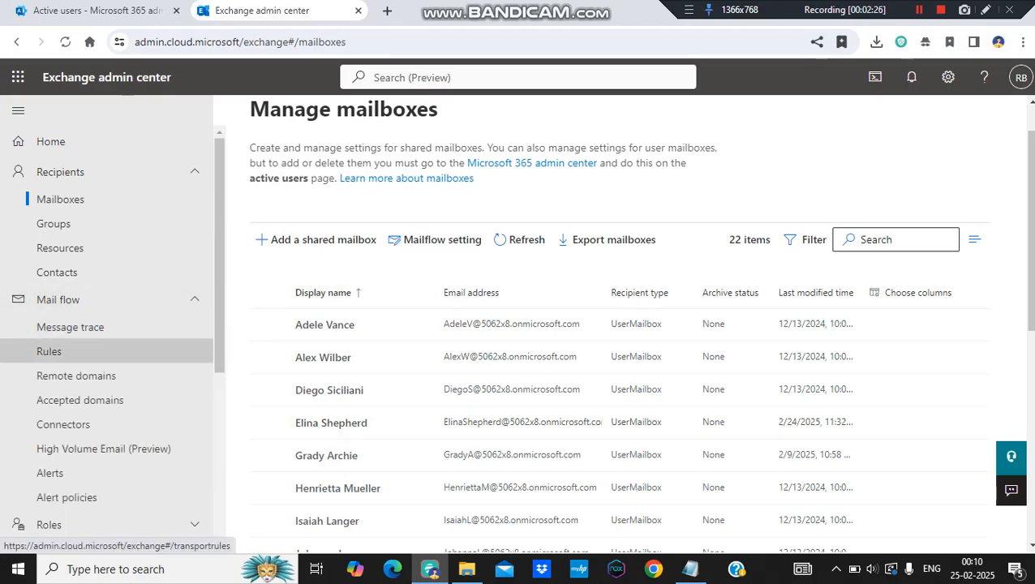
left_click(49, 352)
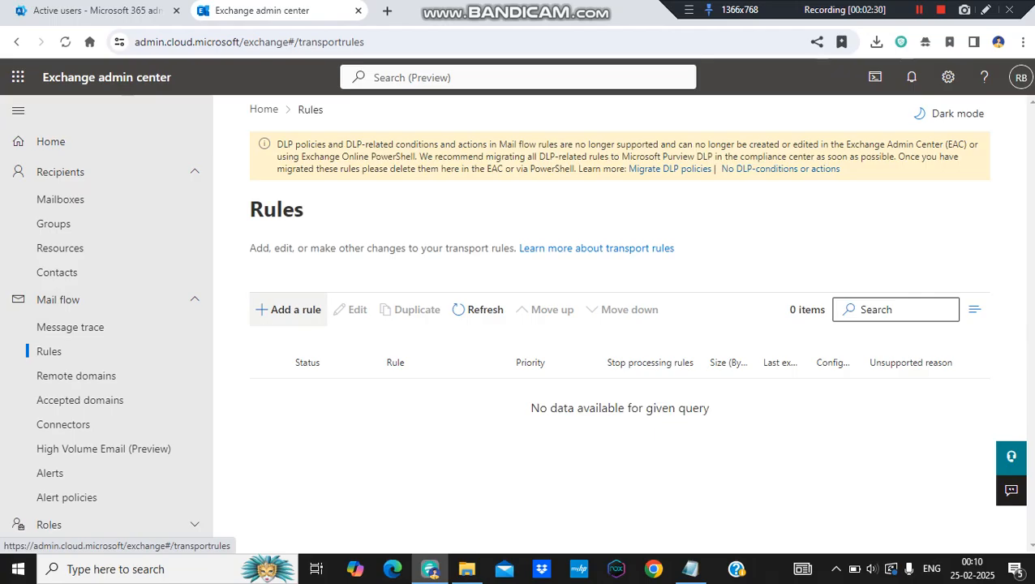
left_click(292, 309)
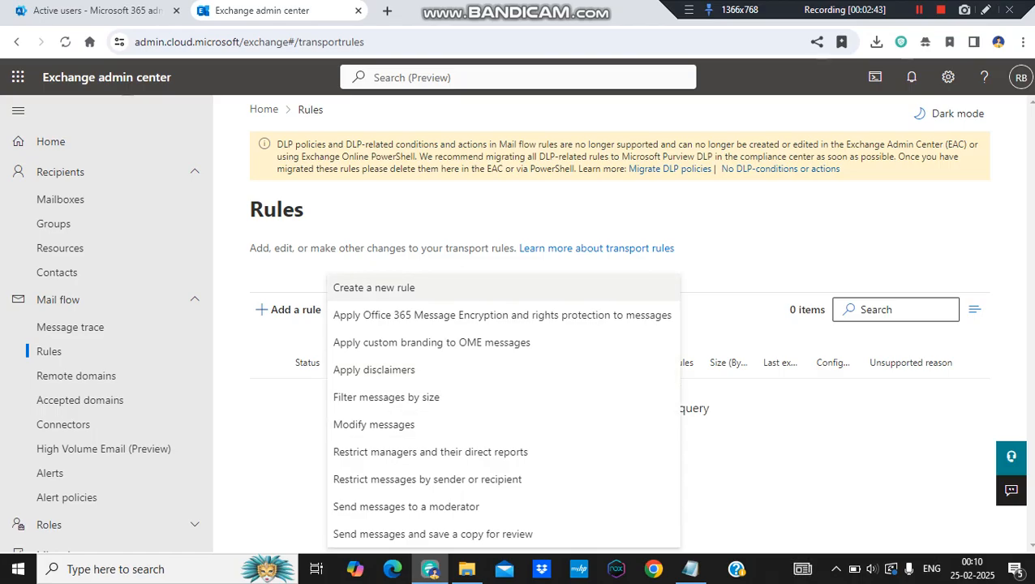
left_click(374, 287)
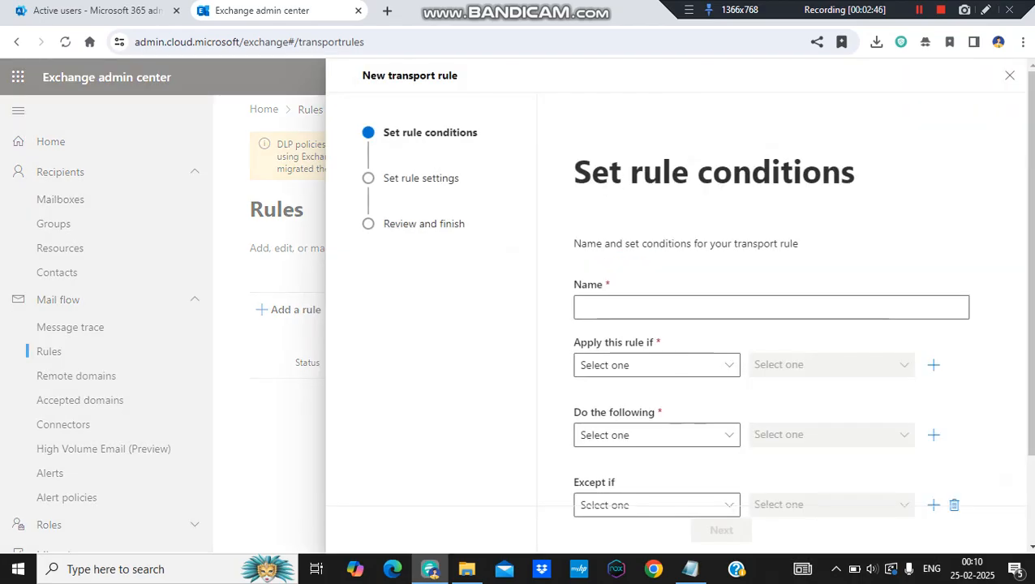
- Name the new transport rule "Block Email Forward"
left_click(771, 308)
type("Block Email Forward")
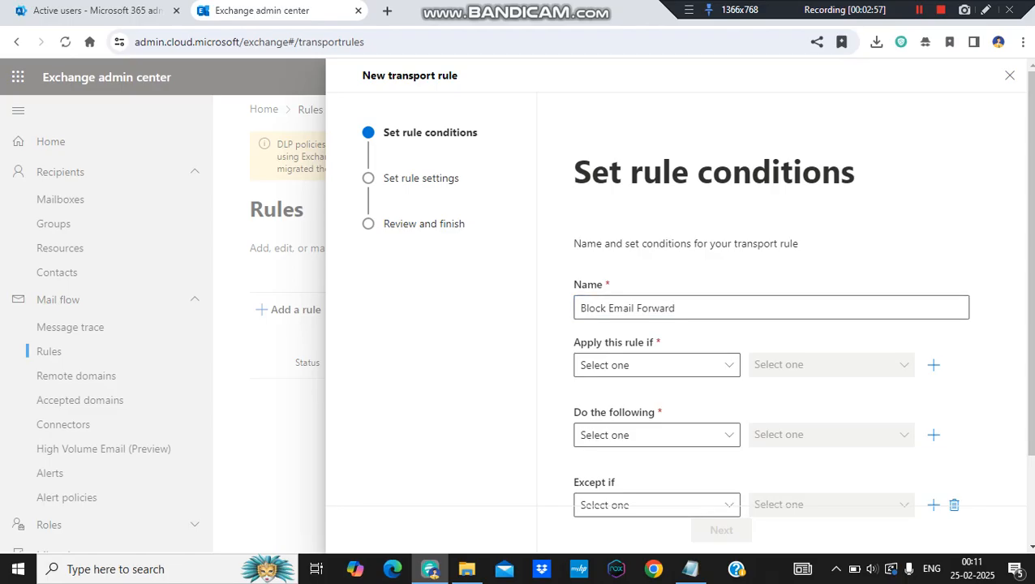
- Set the rule's first condition to the sender being external/internal, with the location Inside the organization, and save it
left_click(728, 365)
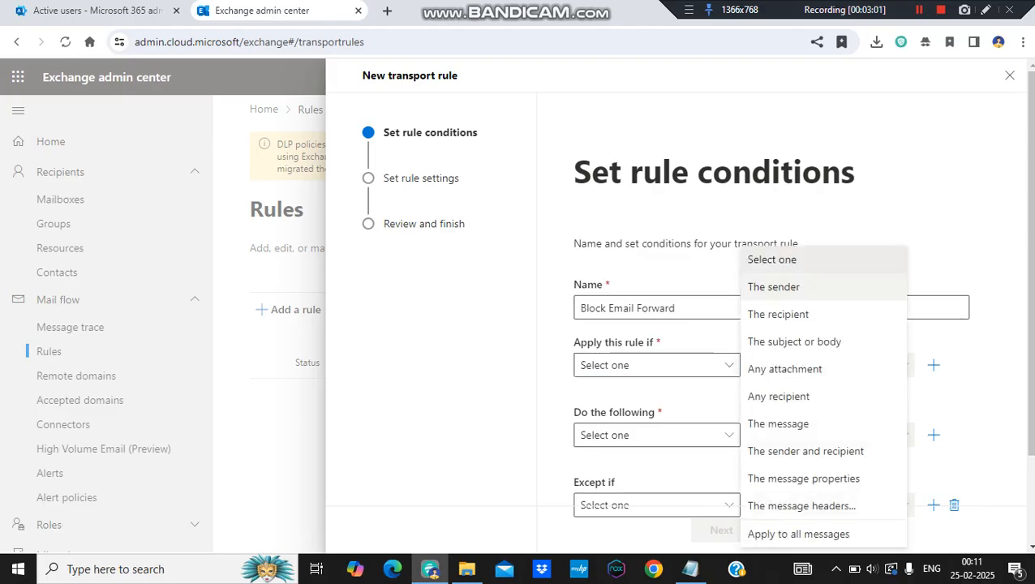
left_click(773, 286)
left_click(827, 365)
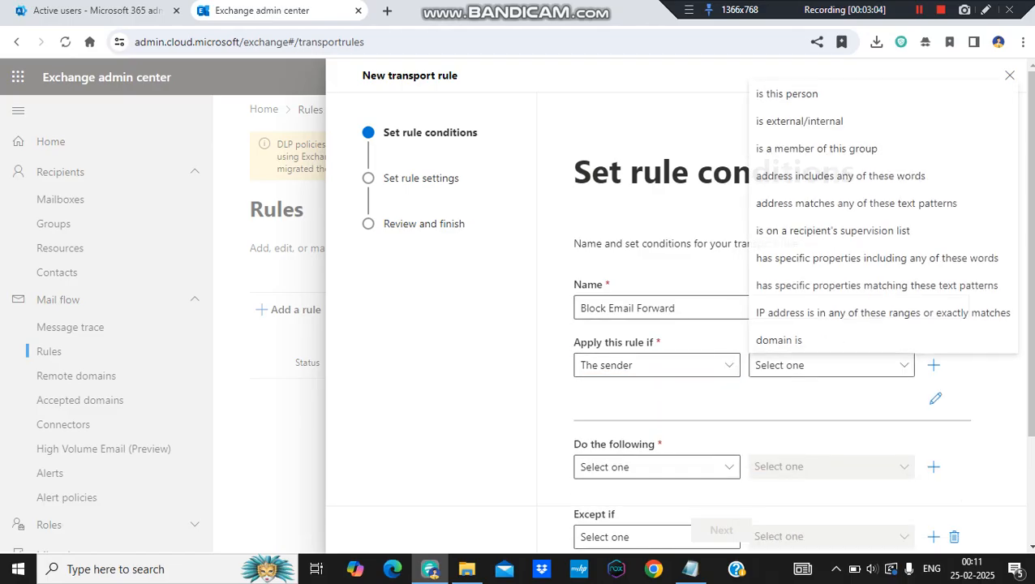
left_click(799, 121)
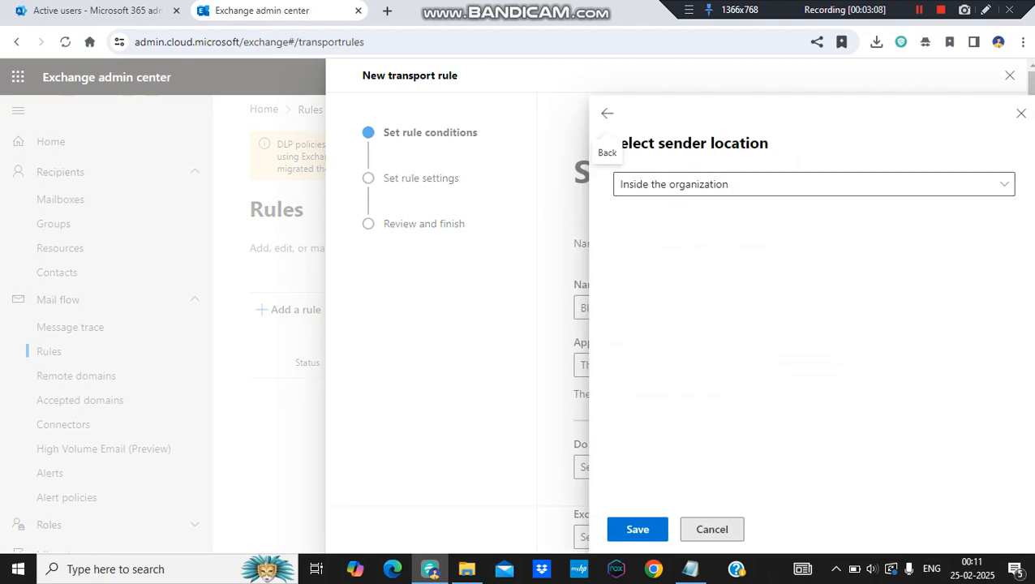
left_click(814, 184)
left_click(814, 184)
left_click(637, 529)
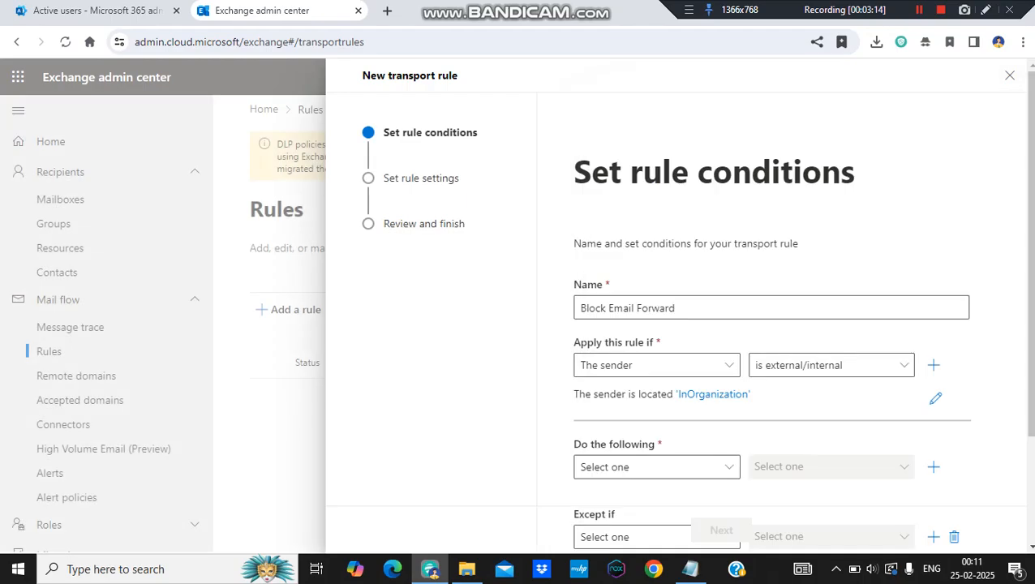
- Add a second condition that the recipient is external/internal, with the location Outside the organization, and save it
left_click(933, 366)
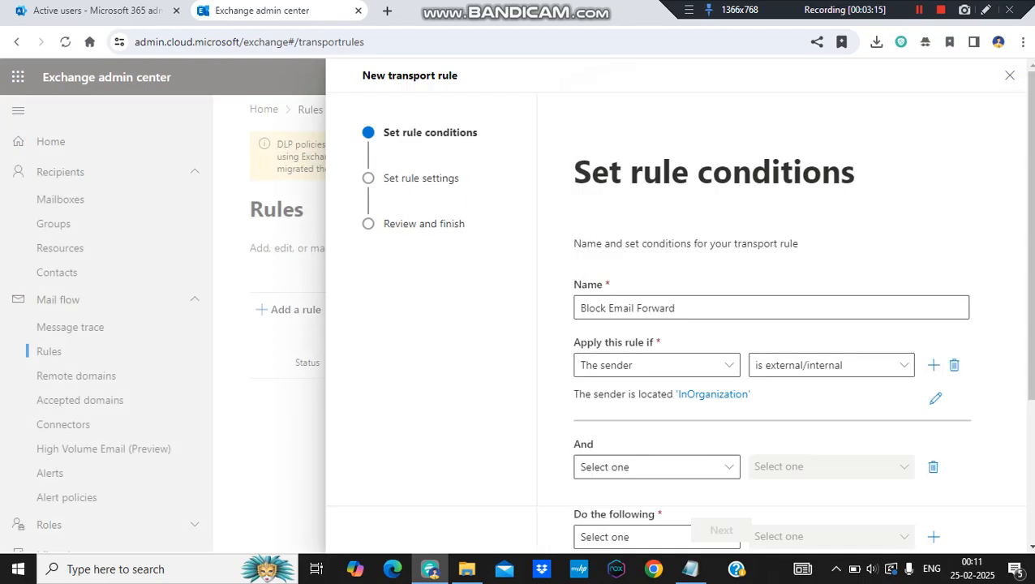
left_click(657, 468)
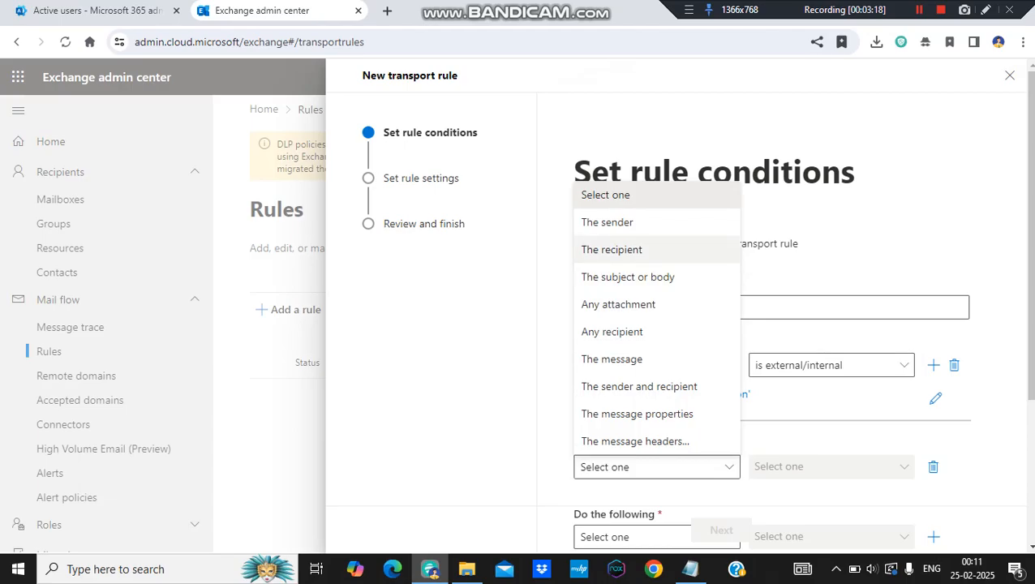
left_click(621, 249)
left_click(831, 468)
left_click(799, 249)
left_click(730, 184)
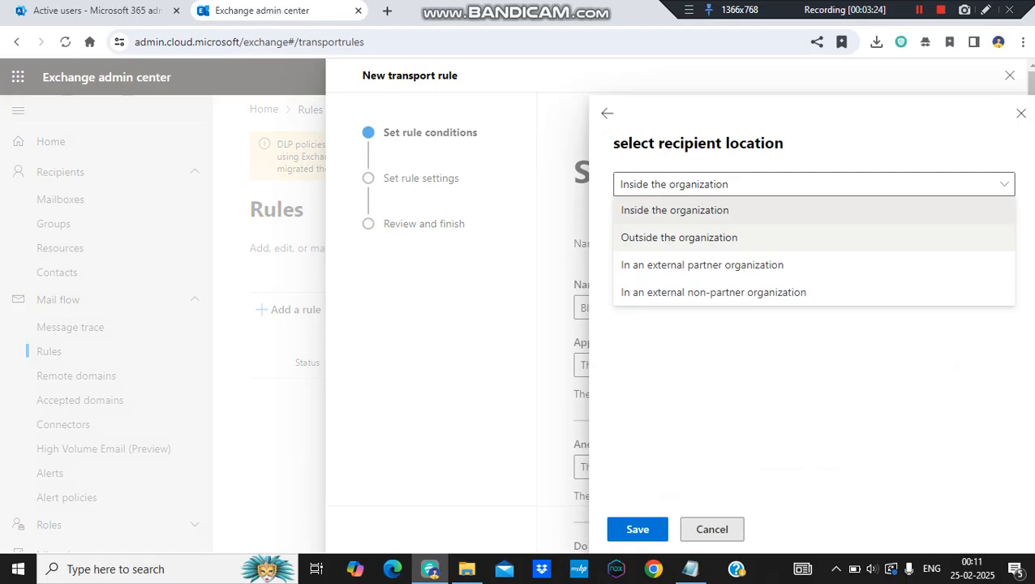
left_click(679, 237)
left_click(638, 529)
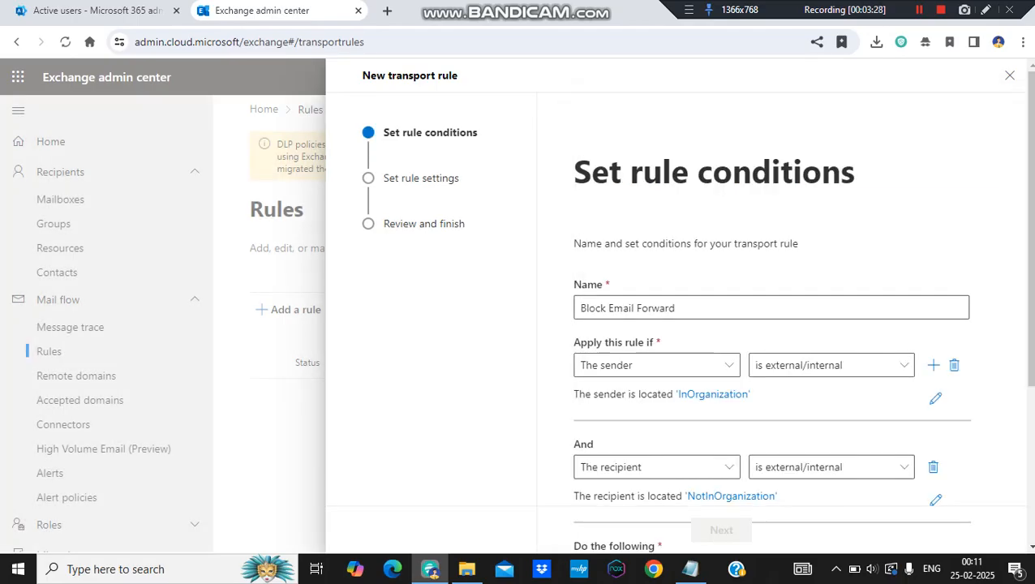
- Add a third condition on the message properties that includes the message type Auto-forward, and save it
scroll(770, 324, "down", 3)
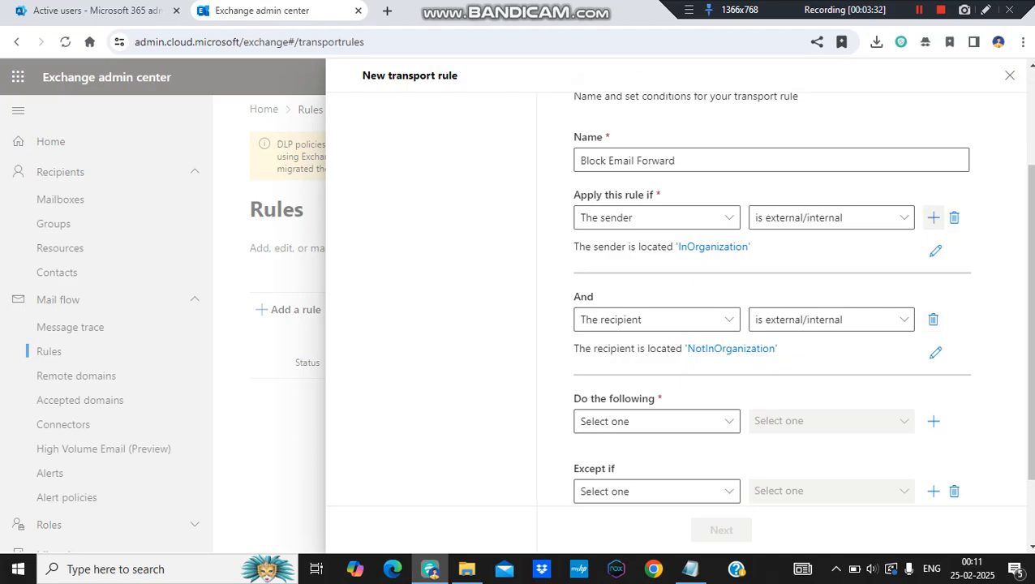
left_click(933, 217)
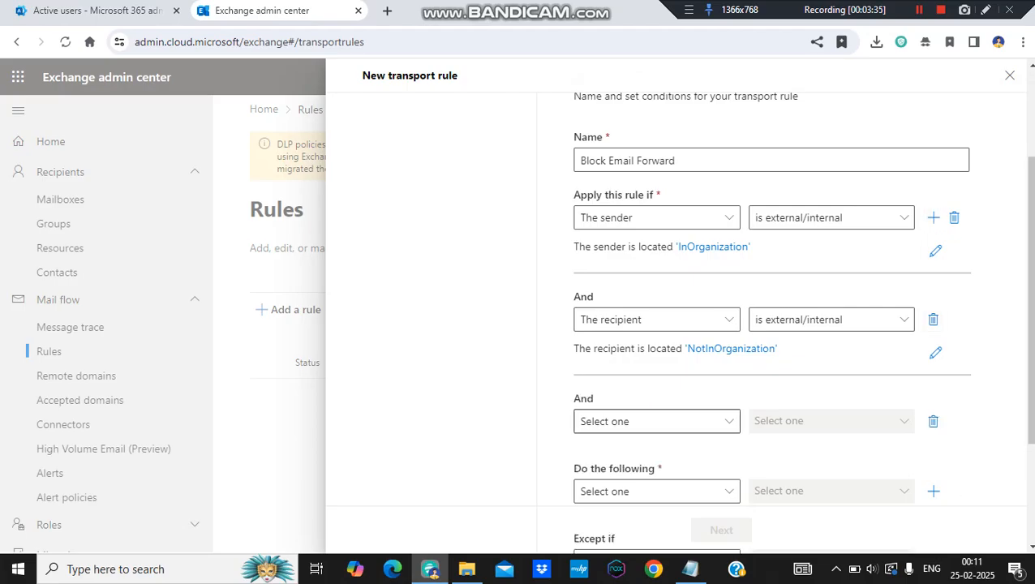
left_click(649, 421)
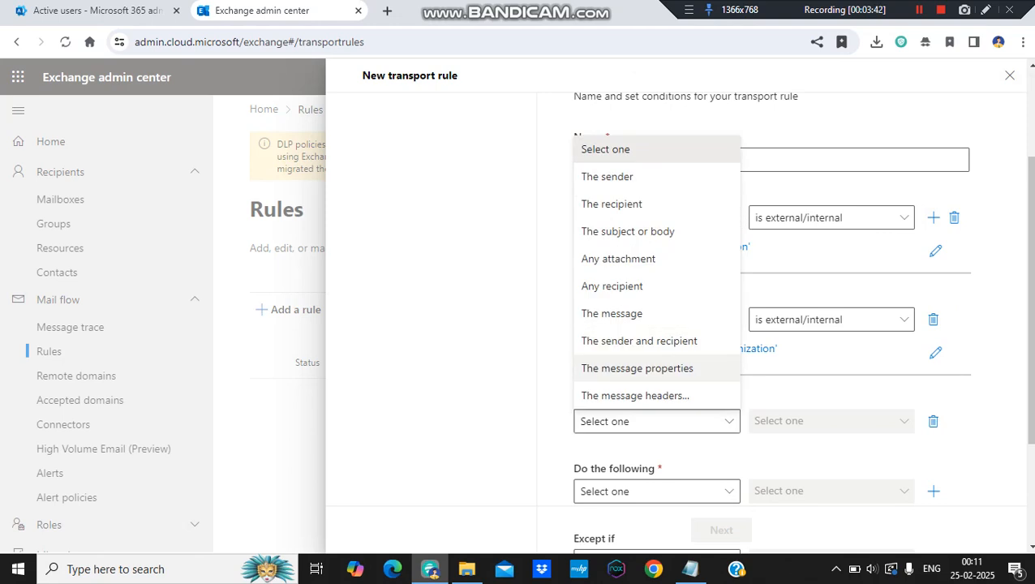
left_click(637, 367)
left_click(830, 421)
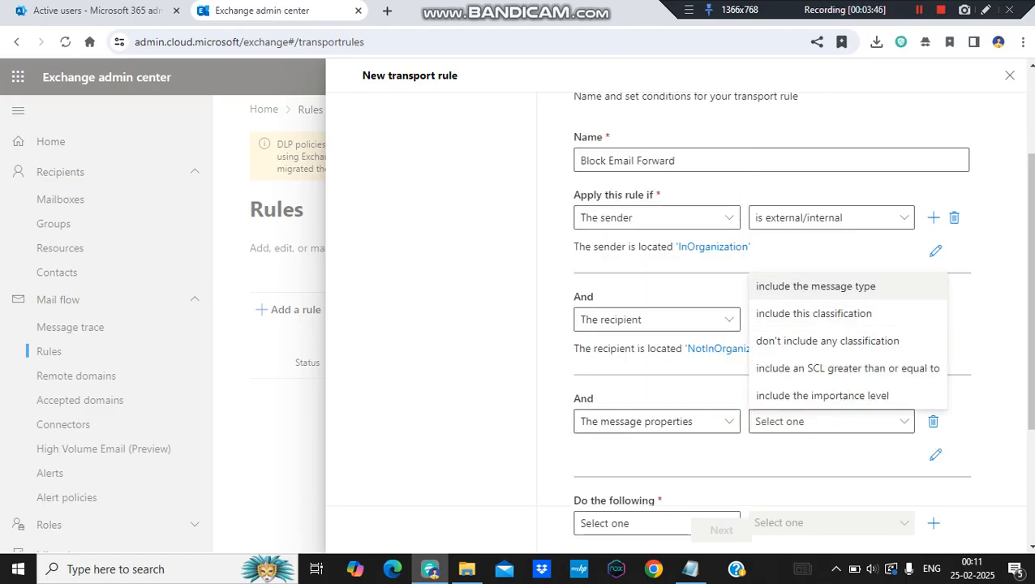
left_click(816, 285)
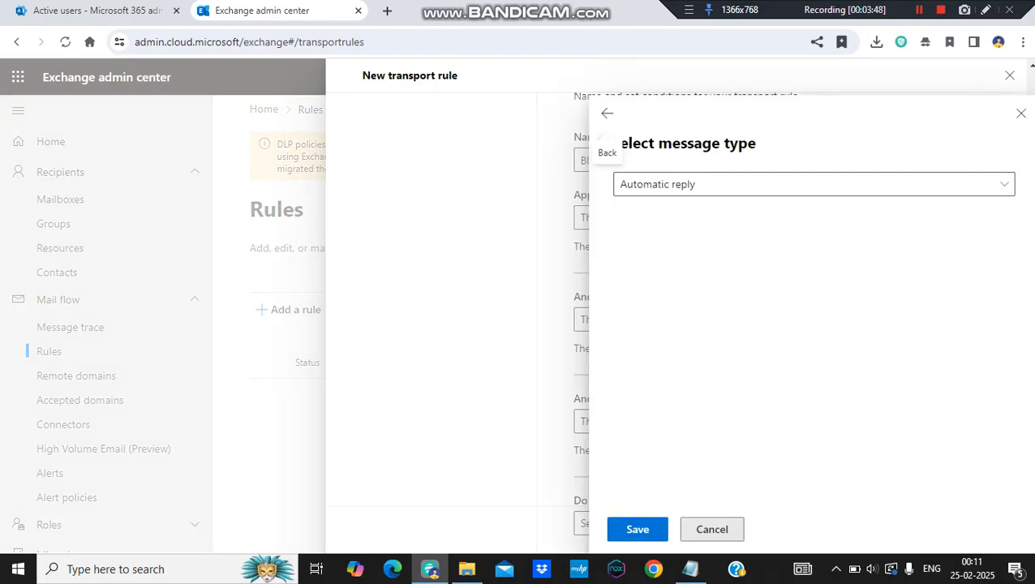
left_click(814, 185)
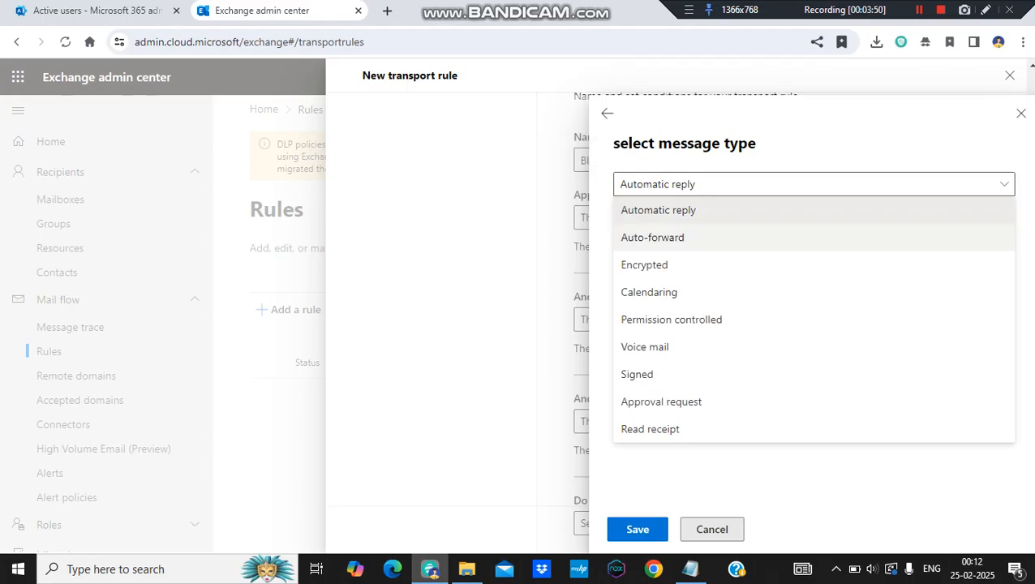
left_click(652, 237)
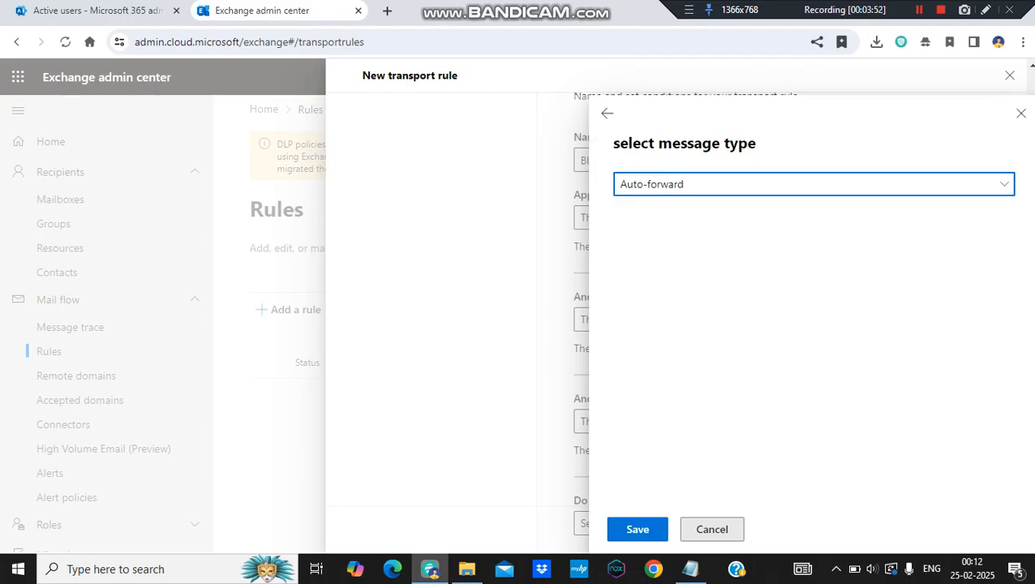
left_click(638, 529)
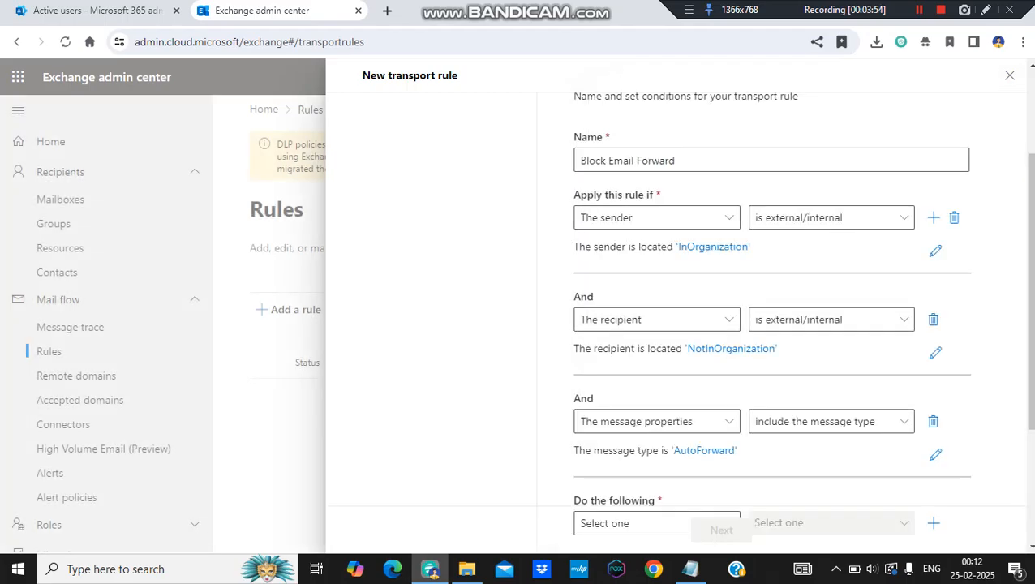
- Set the rule's action to block the message by rejecting it and including an explanation
scroll(771, 315, "down", 1)
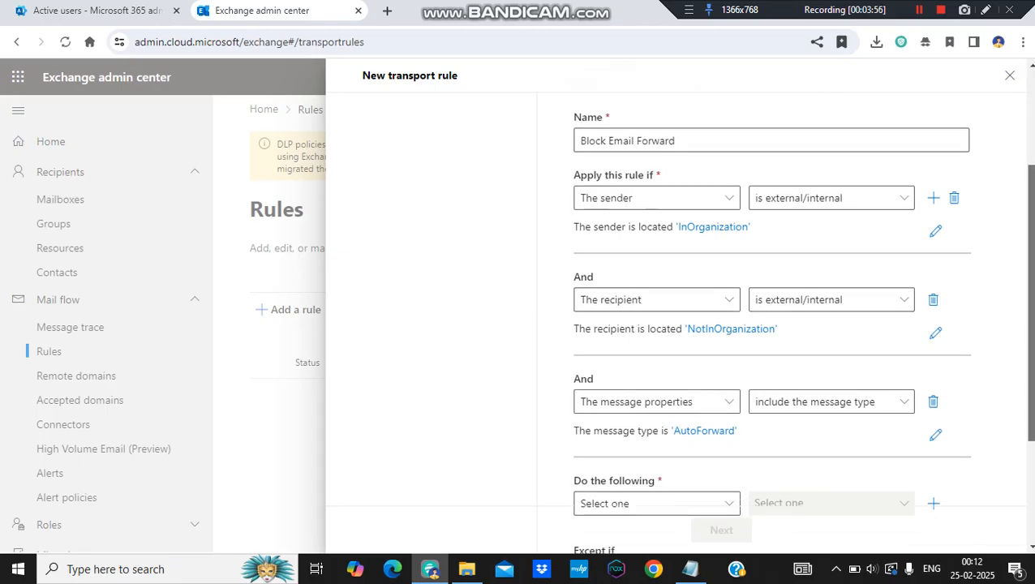
scroll(770, 315, "up", 1)
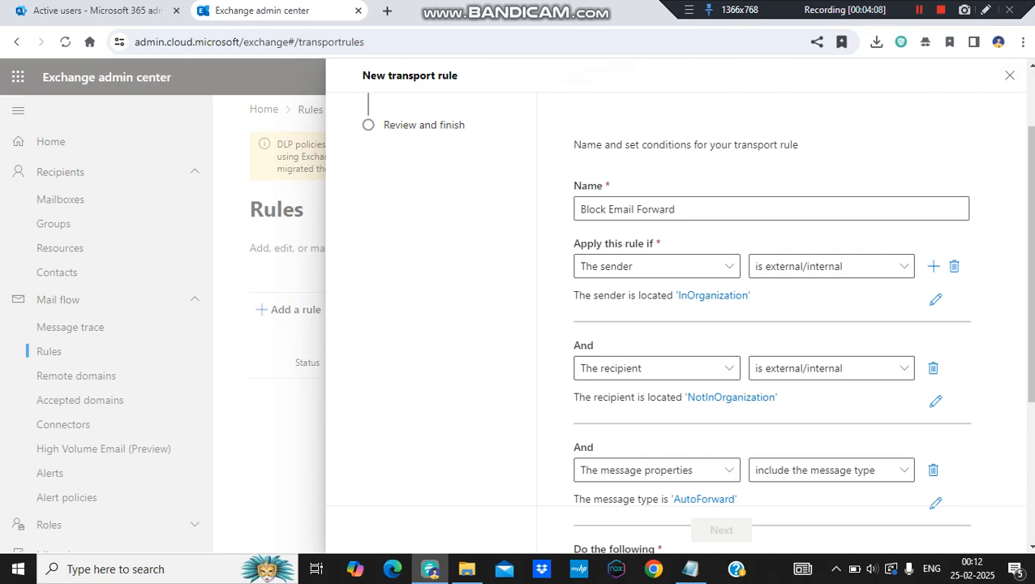
scroll(770, 325, "down", 3)
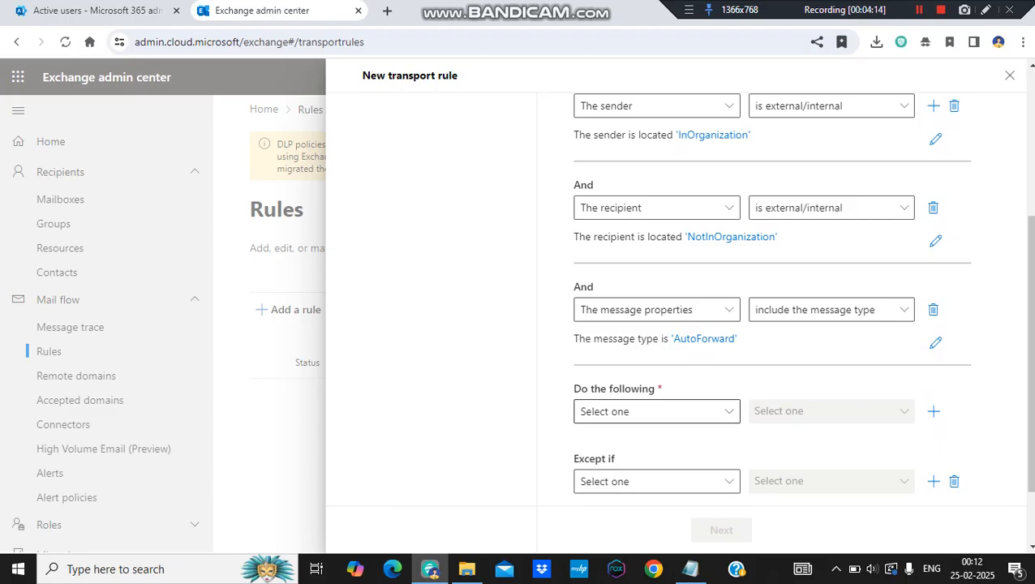
left_click(657, 411)
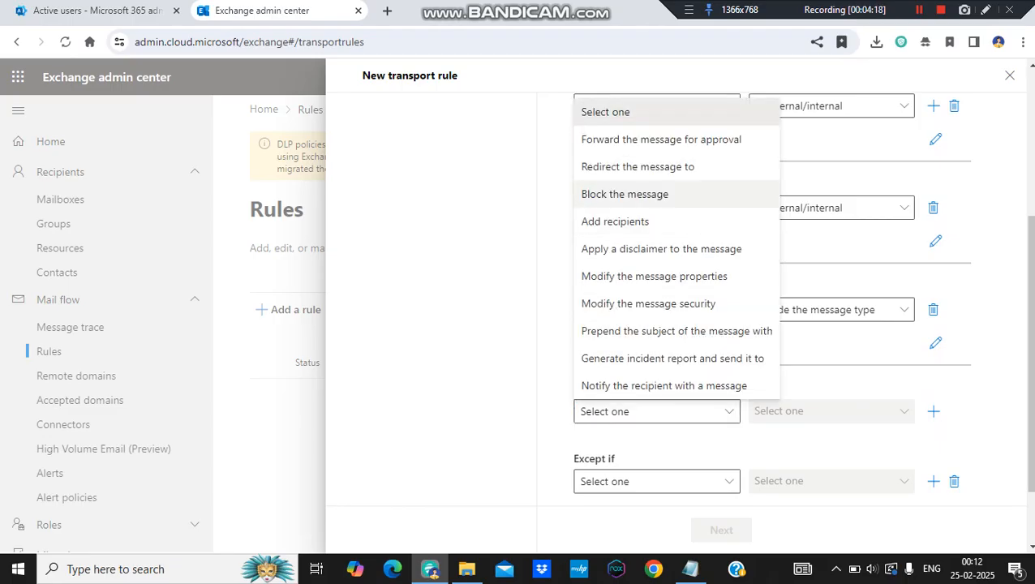
left_click(624, 194)
left_click(831, 412)
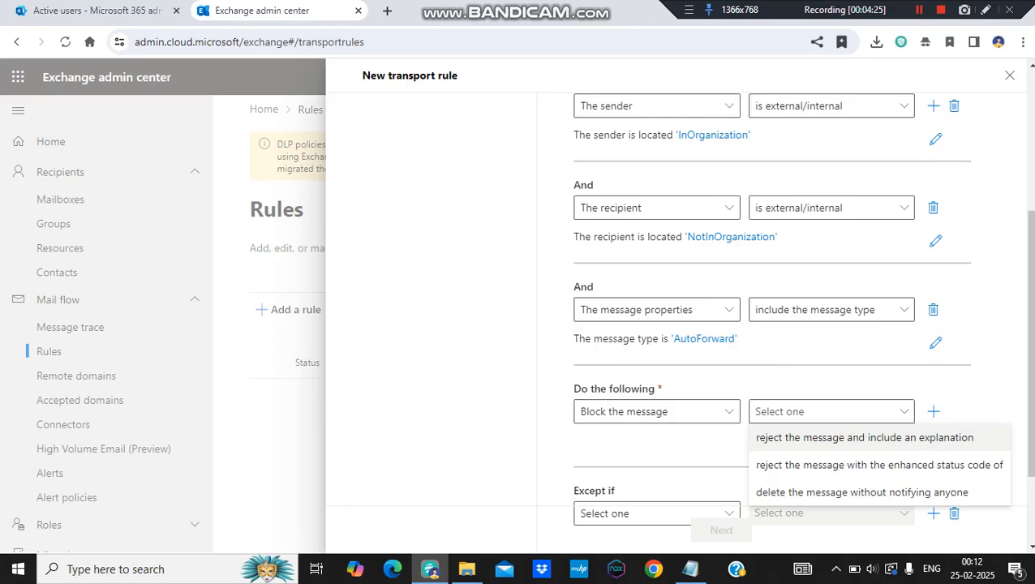
left_click(860, 437)
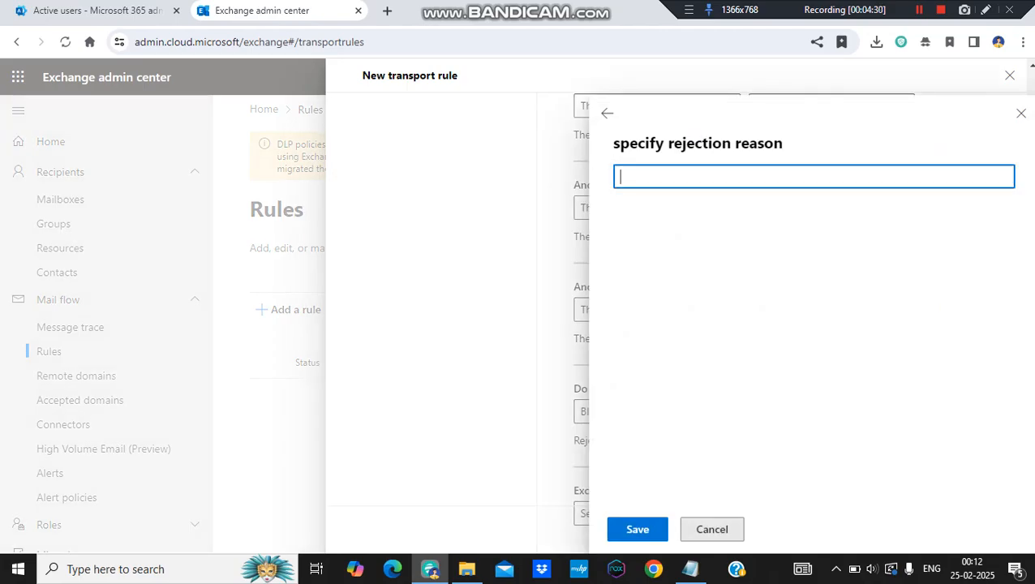
- Enter "Email Forward not allowed outside org" as the rejection reason and save it
type("Email Forward not")
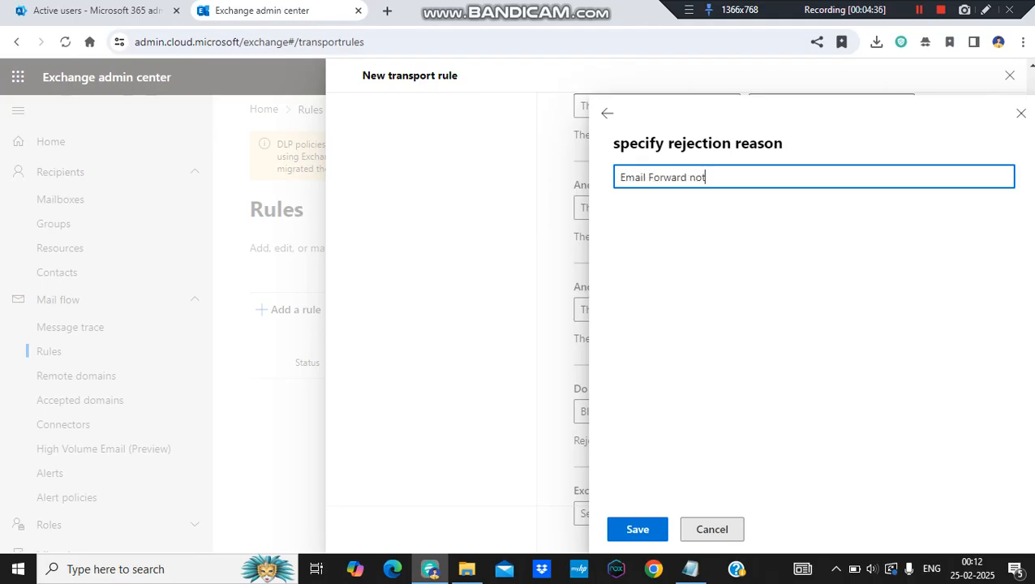
type(" allowed outside org")
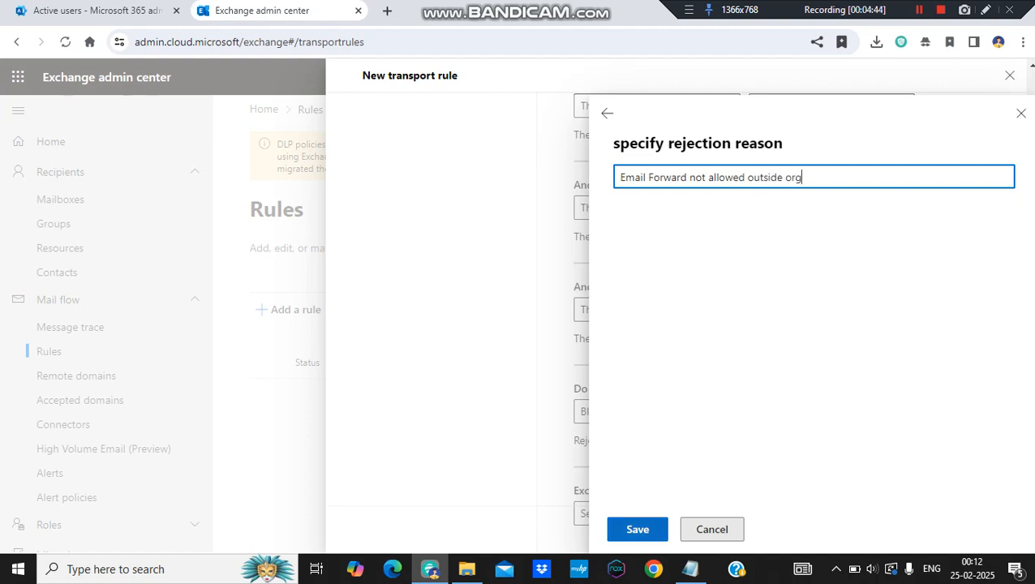
left_click(638, 529)
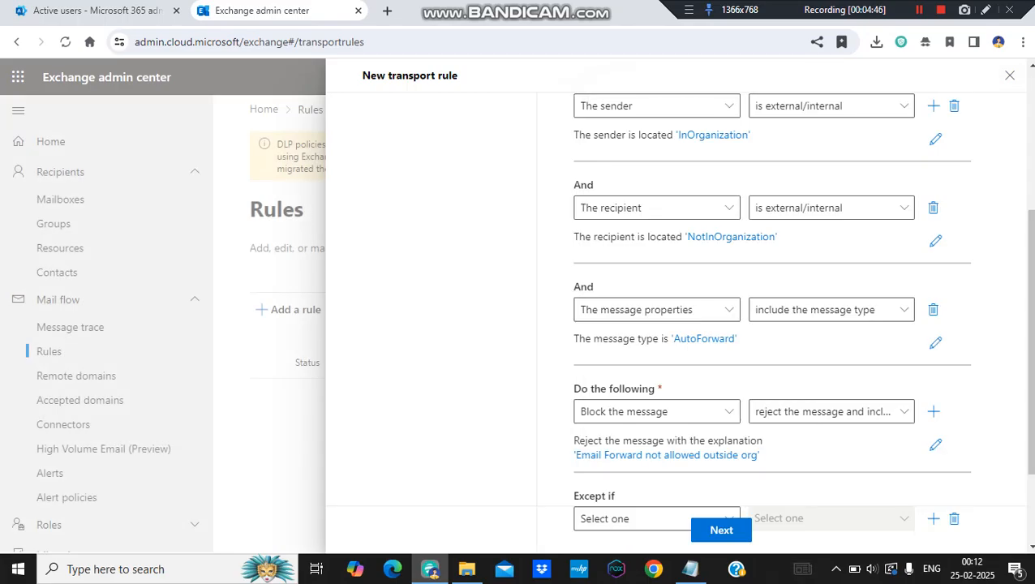
scroll(649, 395, "down", 2)
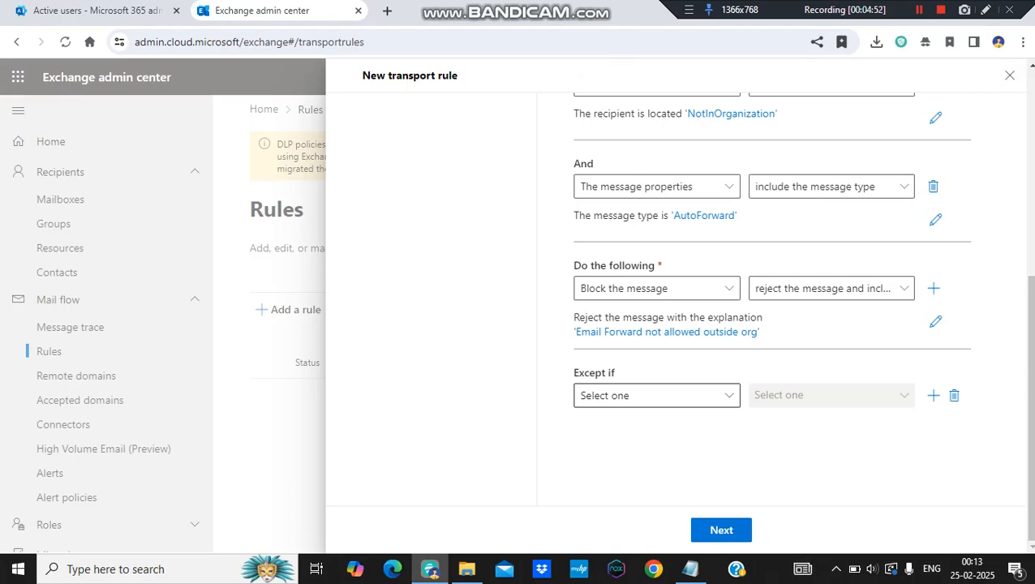
left_click(649, 395)
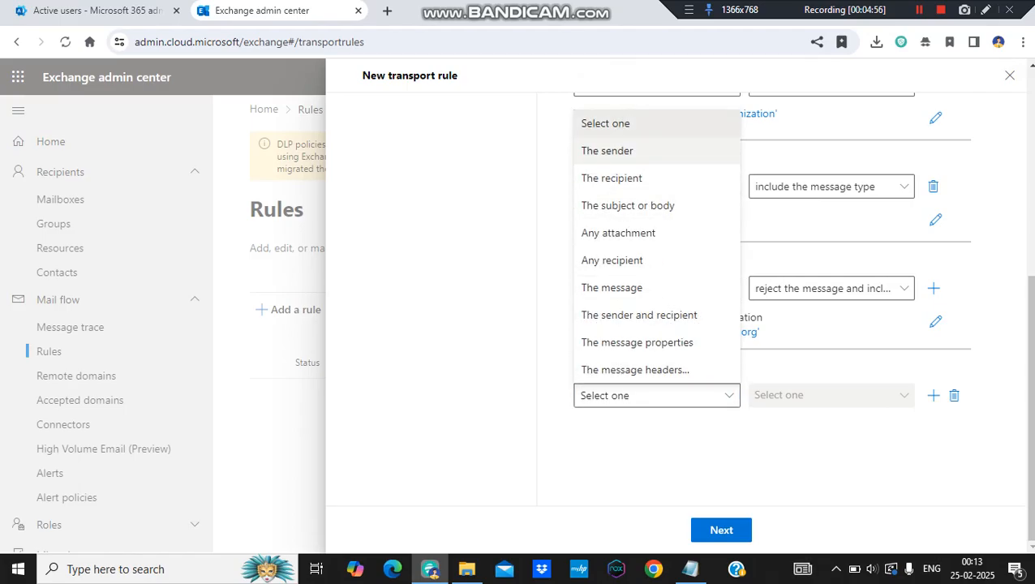
left_click(607, 151)
left_click(827, 395)
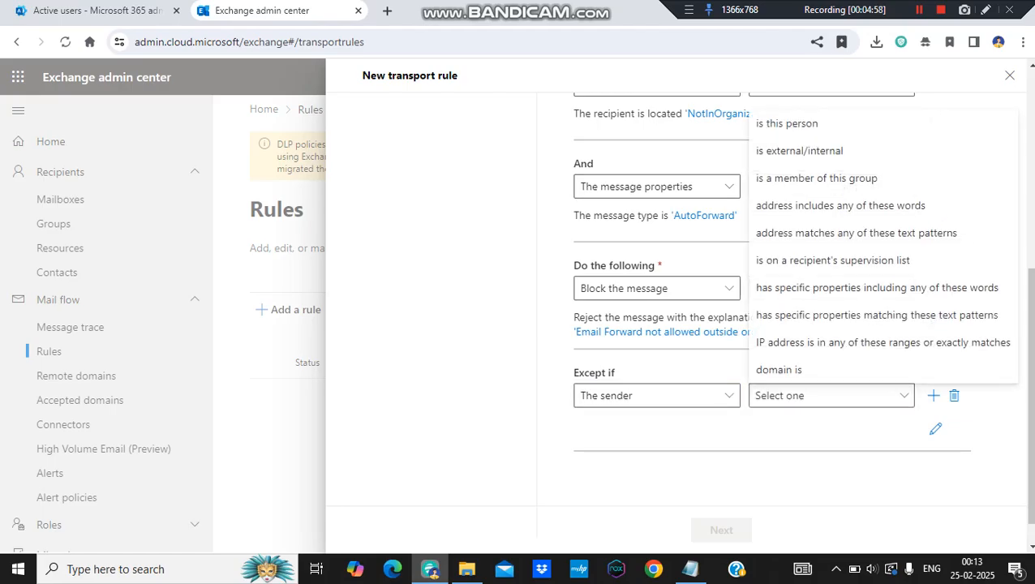
left_click(787, 124)
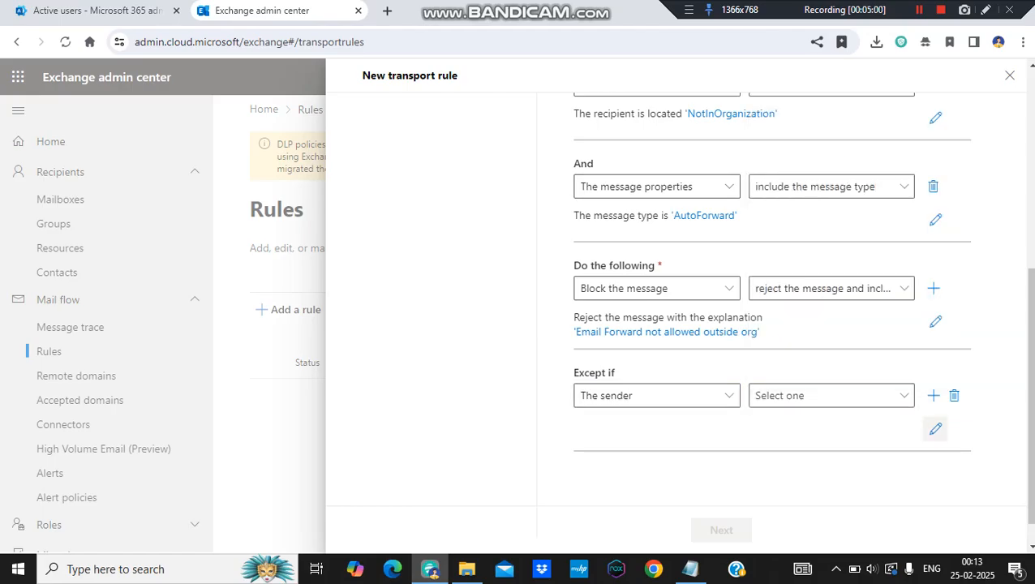
left_click(954, 395)
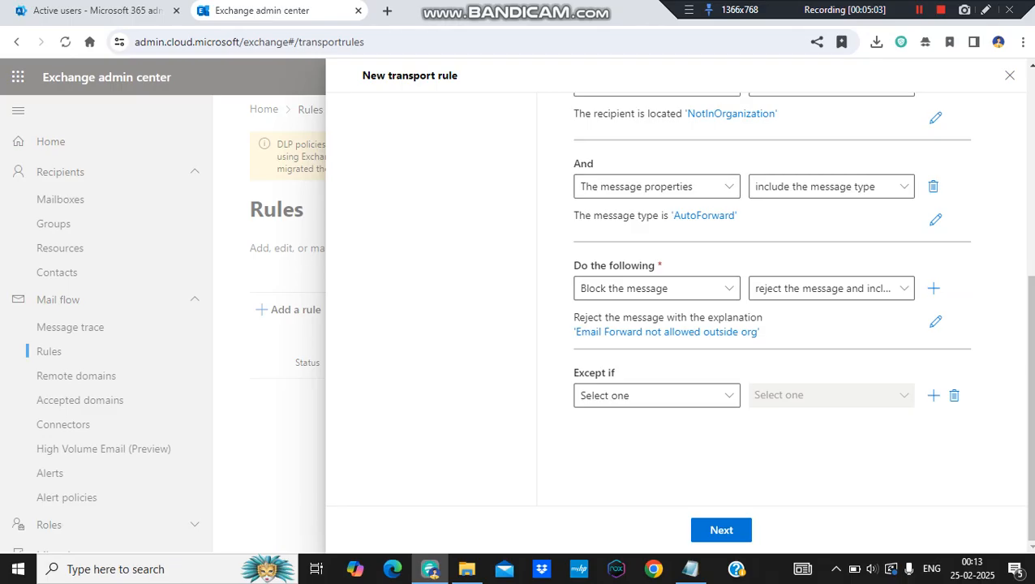
- Review the conditions and action of the Block Email Forward rule, and continue to the rule settings without an exception
scroll(771, 325, "up", 3)
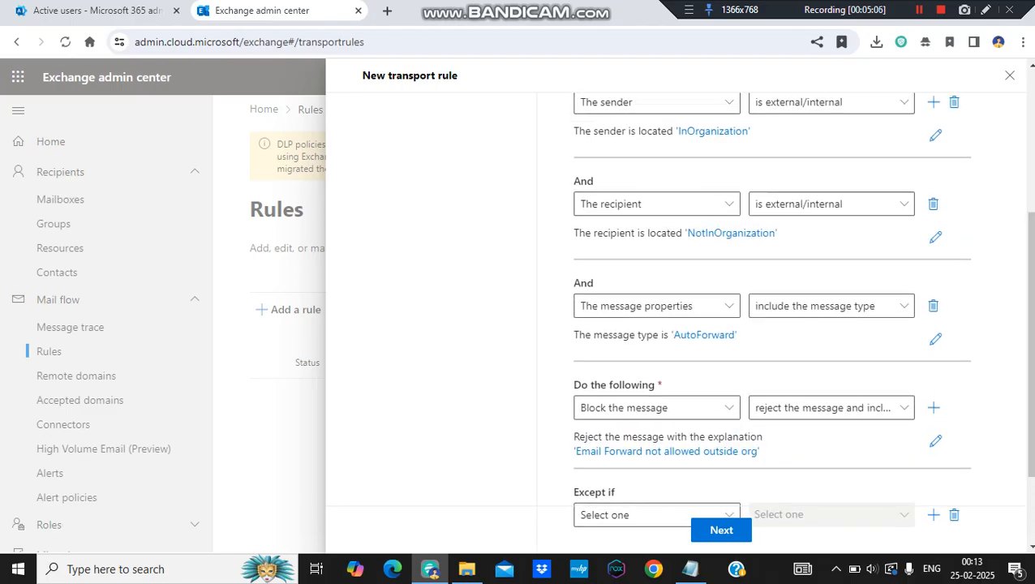
scroll(771, 325, "up", 3)
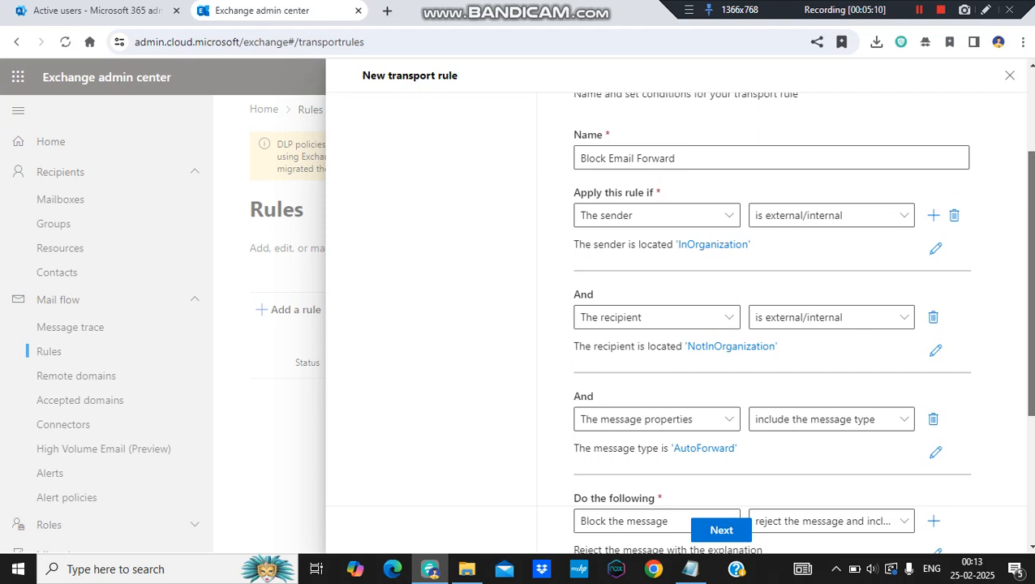
scroll(771, 325, "down", 1)
scroll(771, 325, "down", 5)
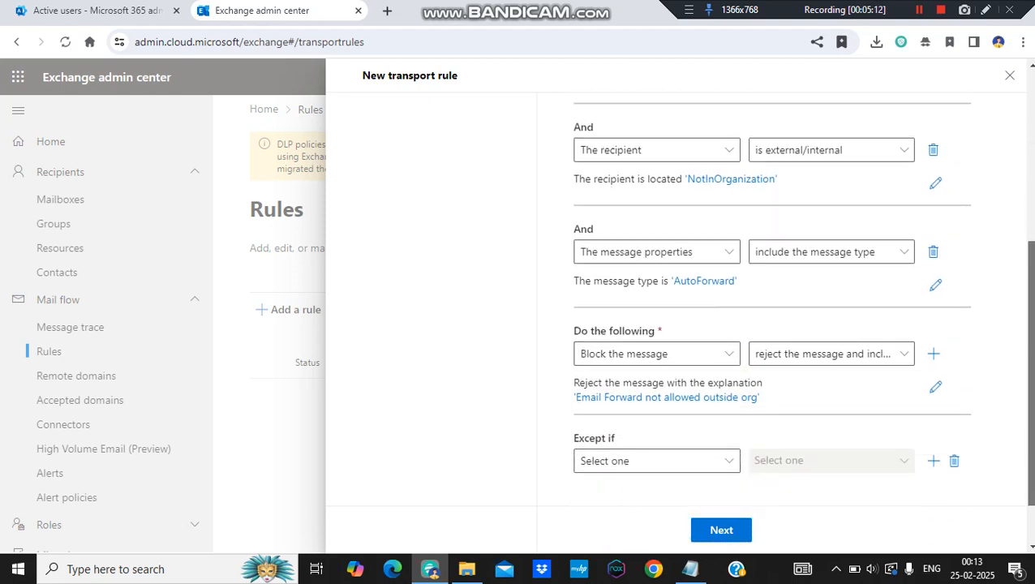
left_click(721, 530)
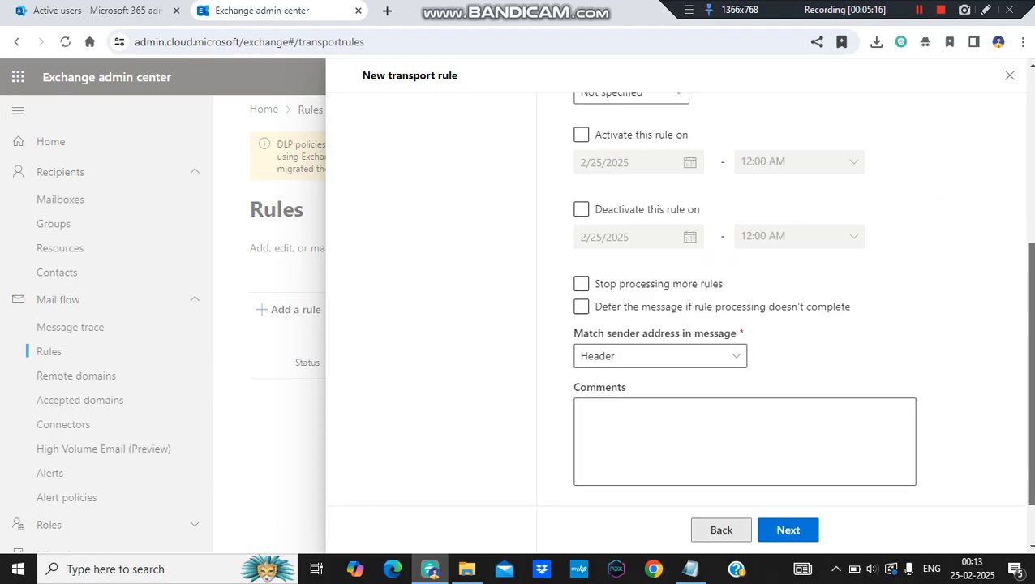
- Set the rule's severity to High and continue to the review stage
left_click_drag(1030, 374, 1031, 242)
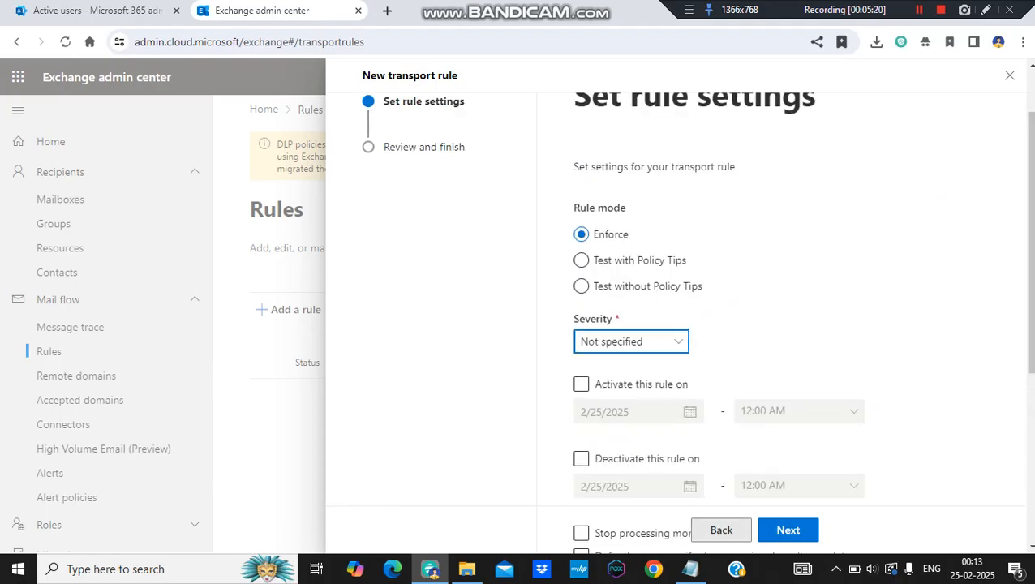
left_click(631, 341)
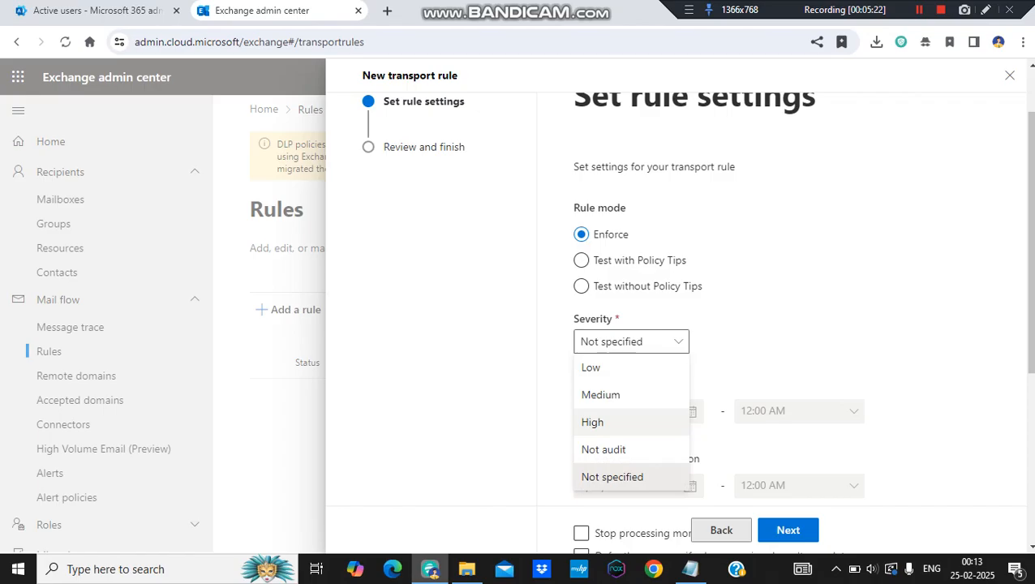
left_click(593, 422)
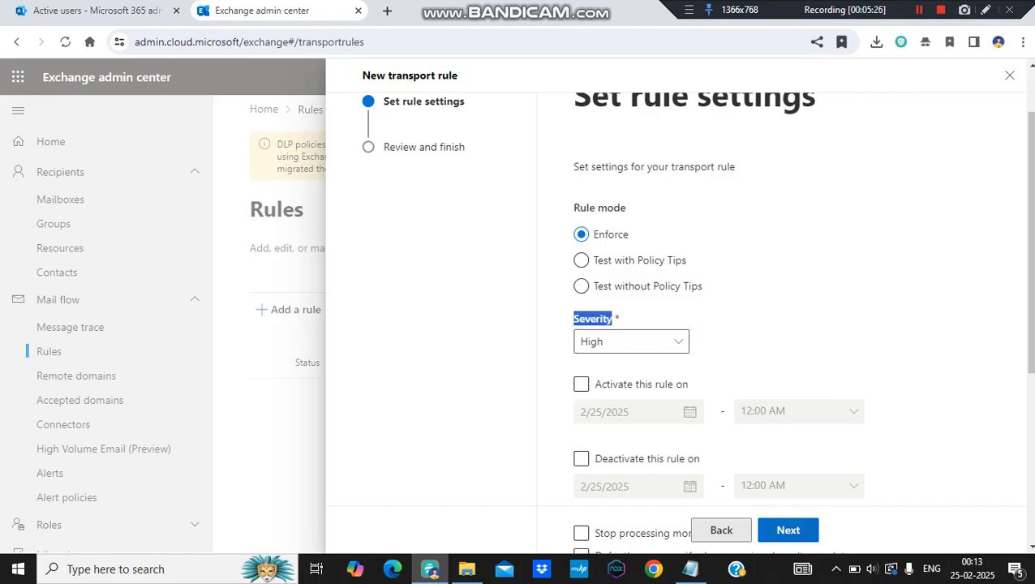
left_click(787, 530)
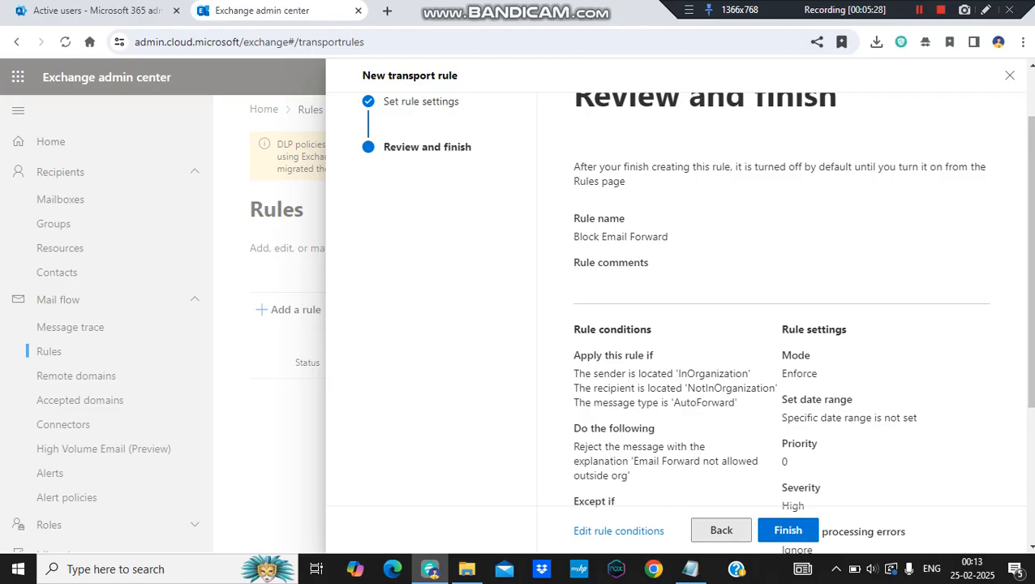
- Review the rule summary, finish creating the transport rule and return to the rules list
scroll(698, 325, "down", 3)
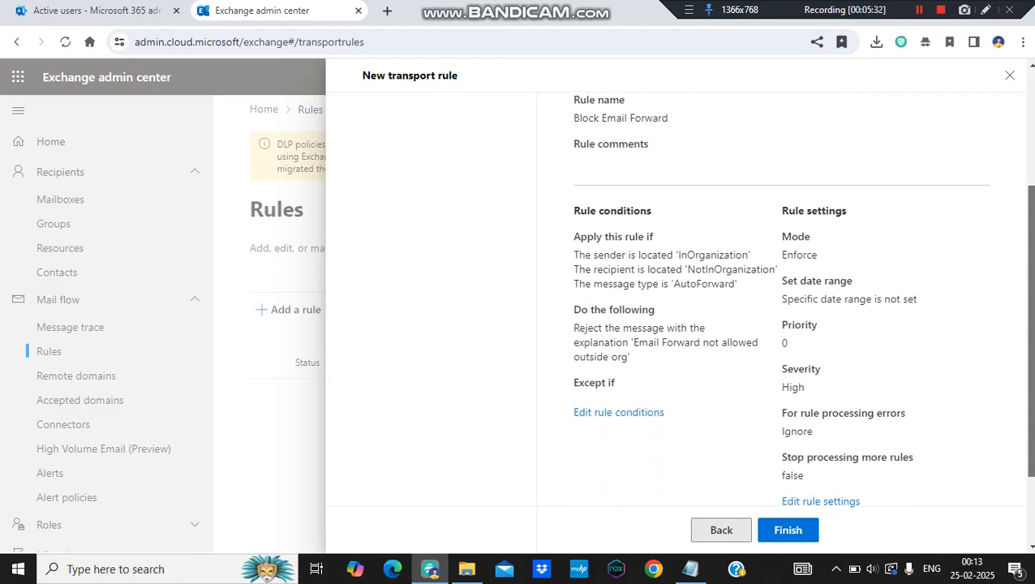
scroll(802, 299, "down", 1)
scroll(802, 300, "down", 1)
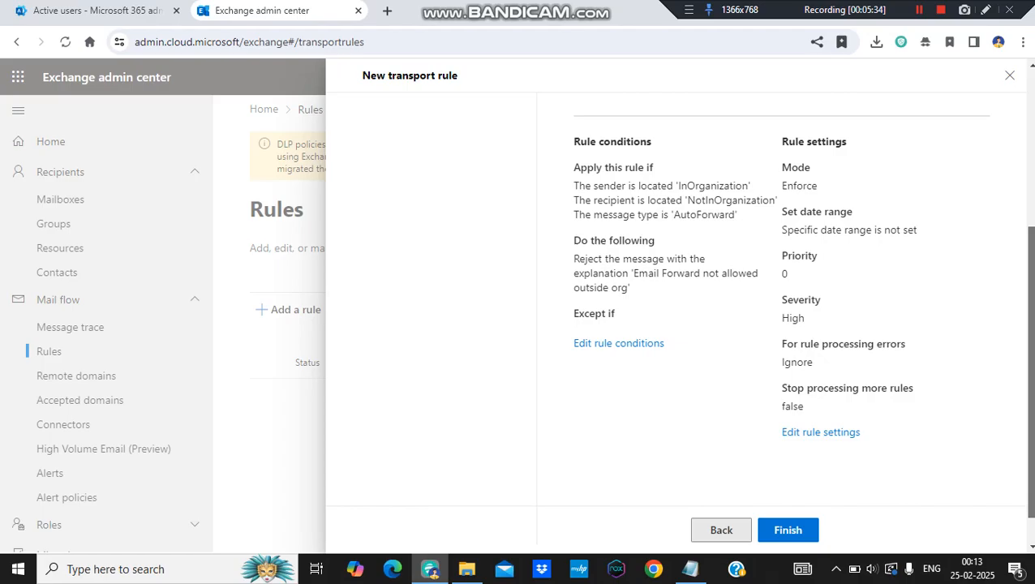
left_click(788, 529)
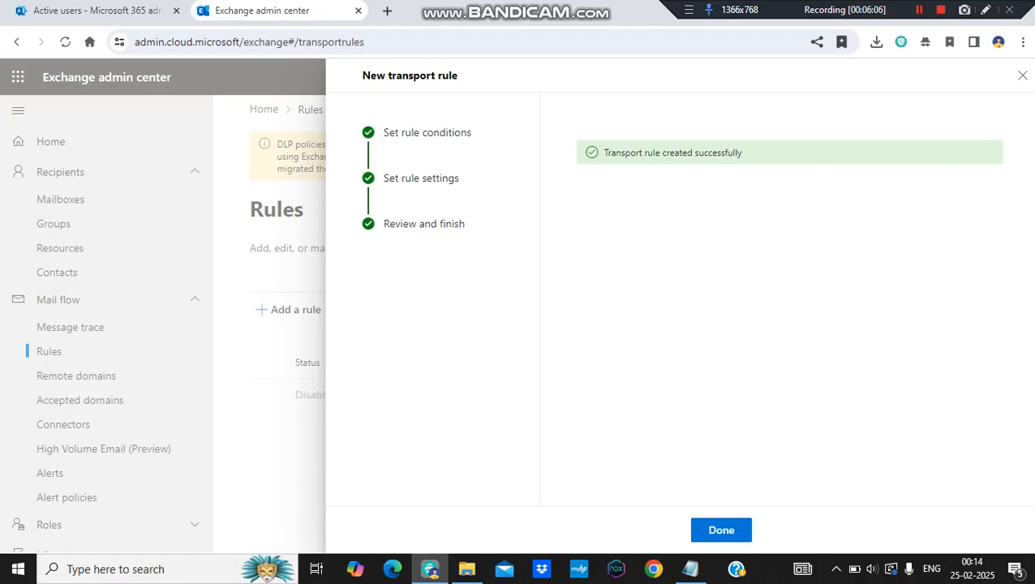
left_click(721, 531)
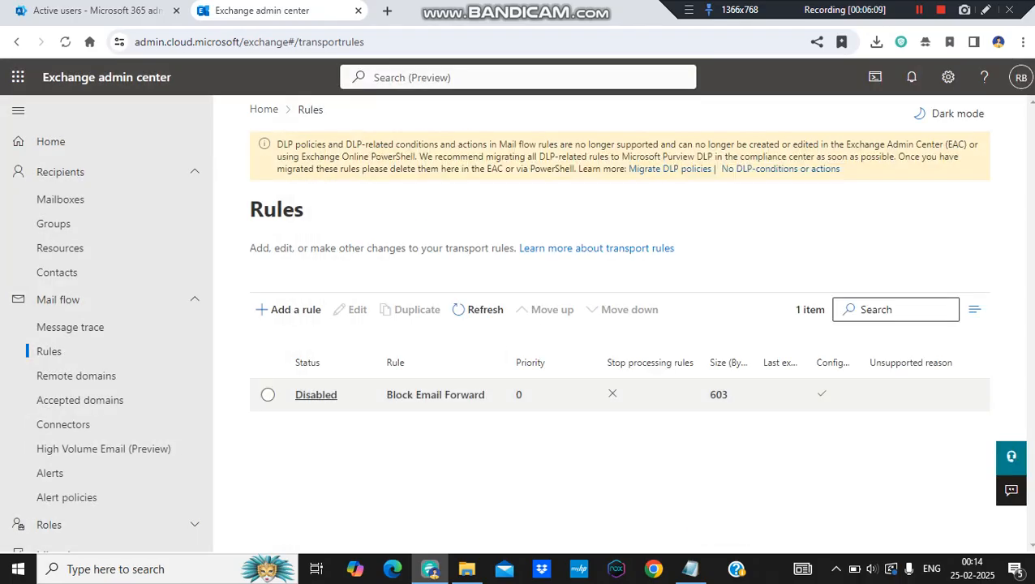
- Enable the Block Email Forward rule and close its details
left_click(316, 395)
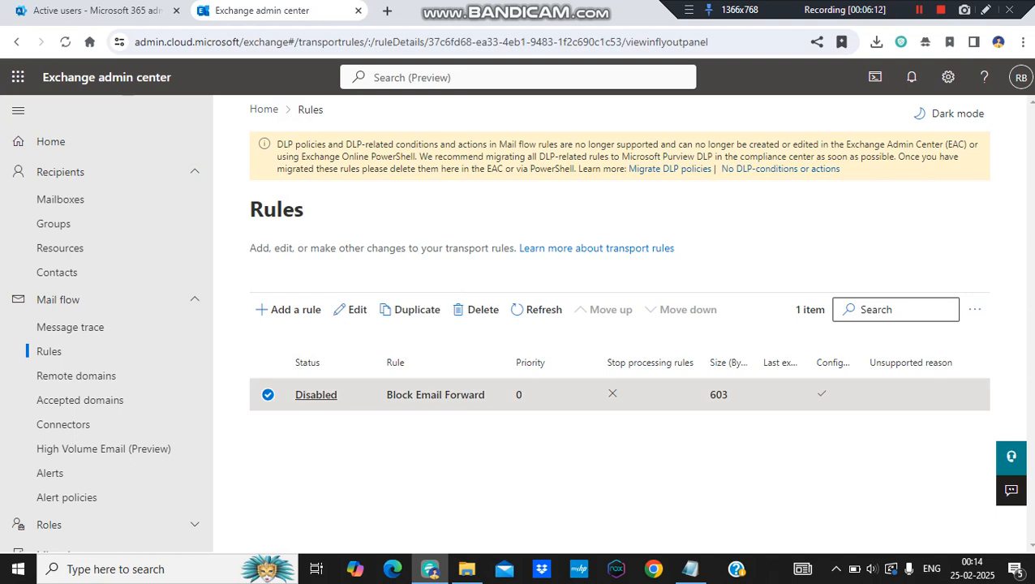
left_click(628, 257)
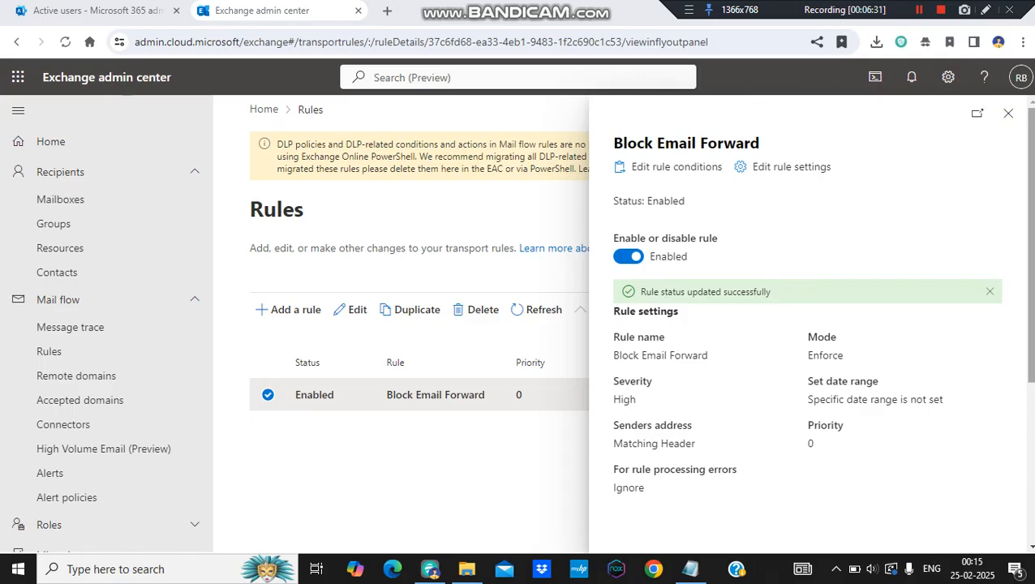
left_click(1009, 113)
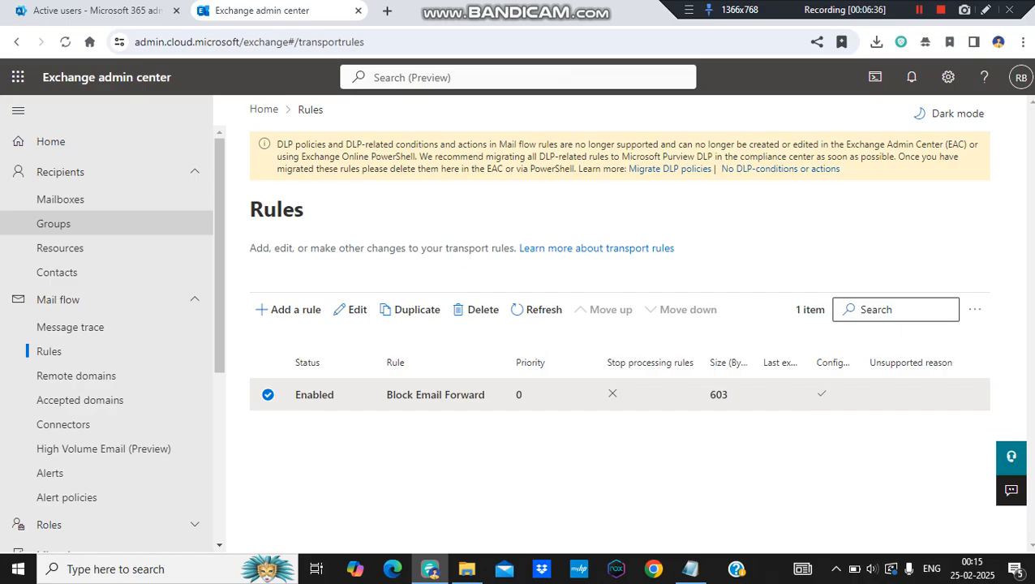
- Search the recipient mailboxes for the test user by first name
left_click(60, 198)
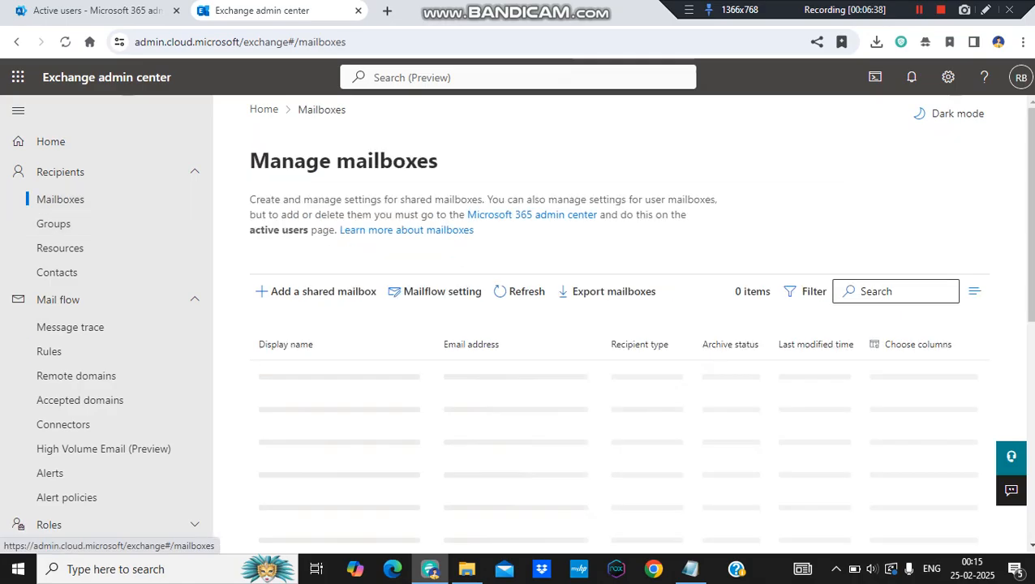
left_click(892, 292)
type("em")
key("BackSpace")
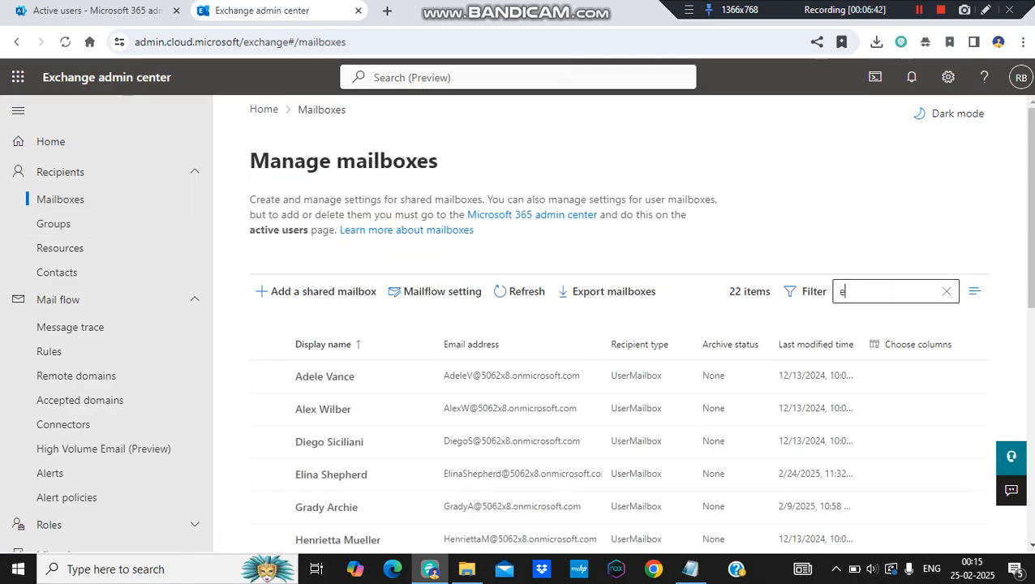
type("lin")
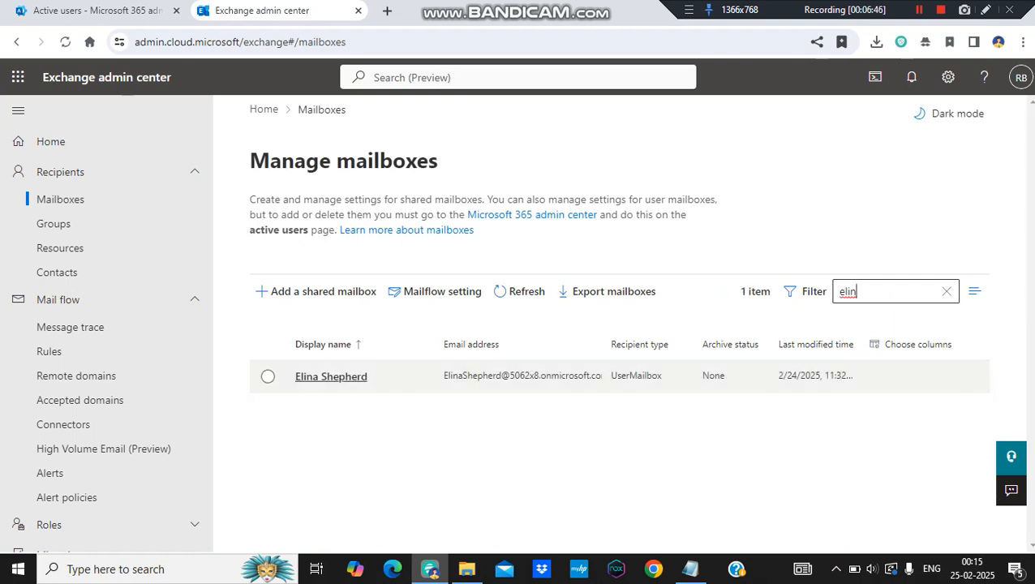
- Open the test user's mailbox and examine its email forwarding settings, including the forwarding address
left_click(331, 376)
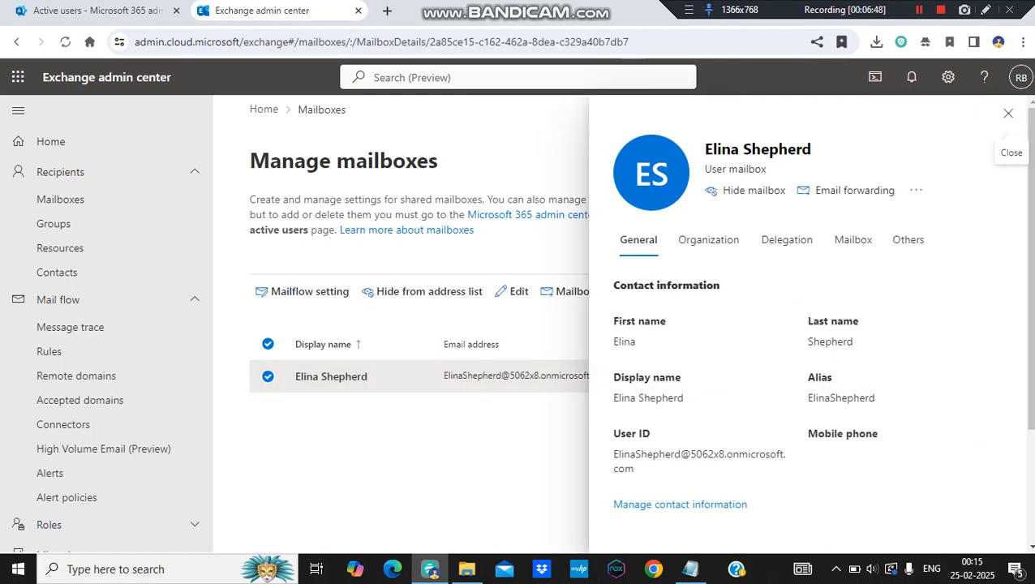
left_click(846, 190)
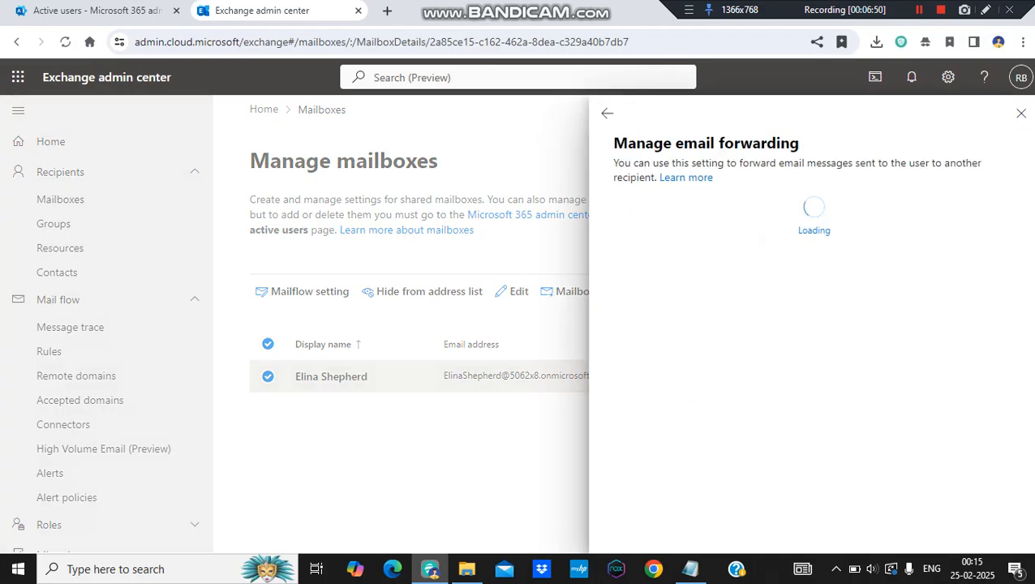
scroll(807, 374, "down", 1)
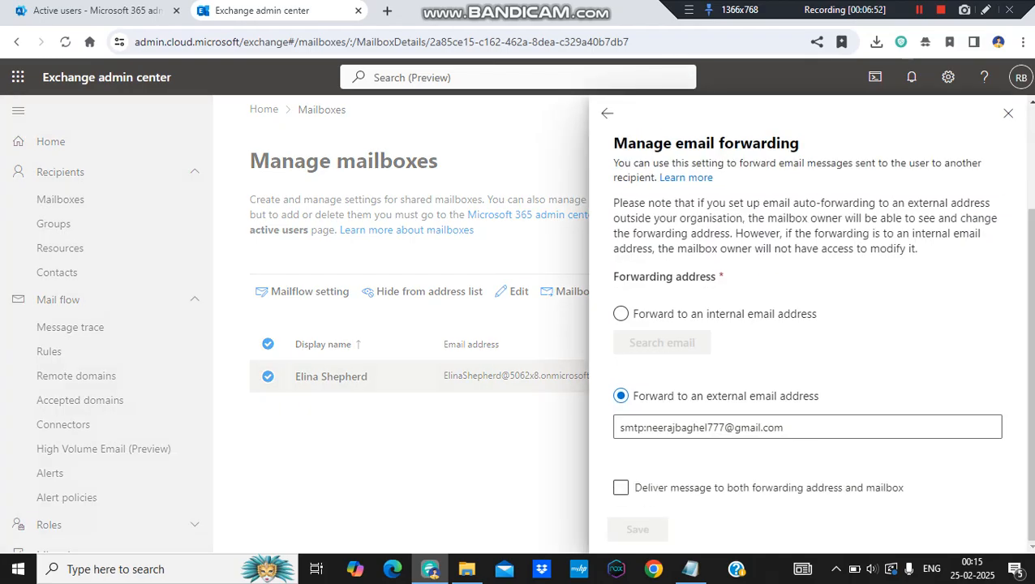
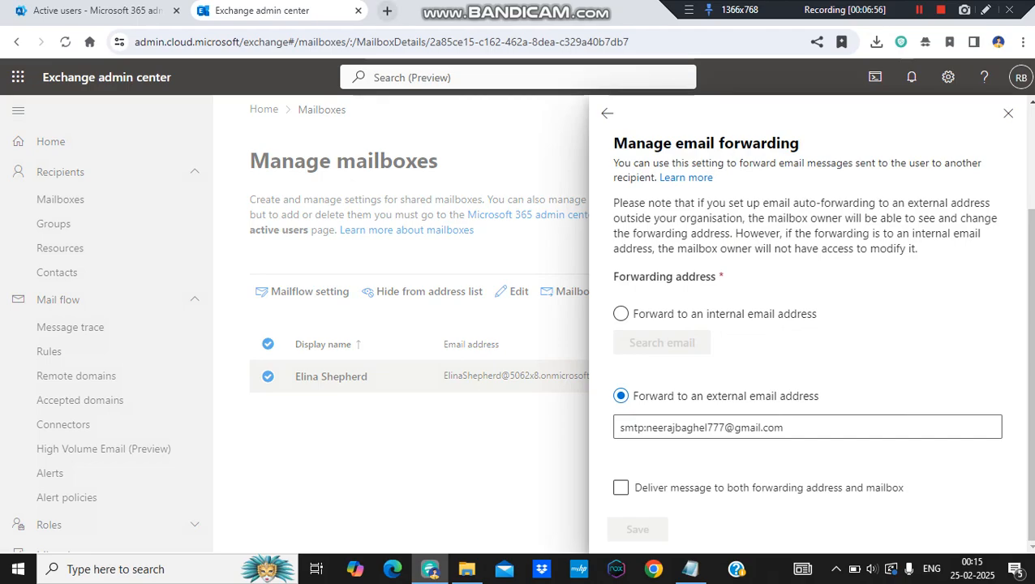
- Switch to Outlook and start a new email addressed to the test user whose mailbox has external forwarding
left_click(18, 77)
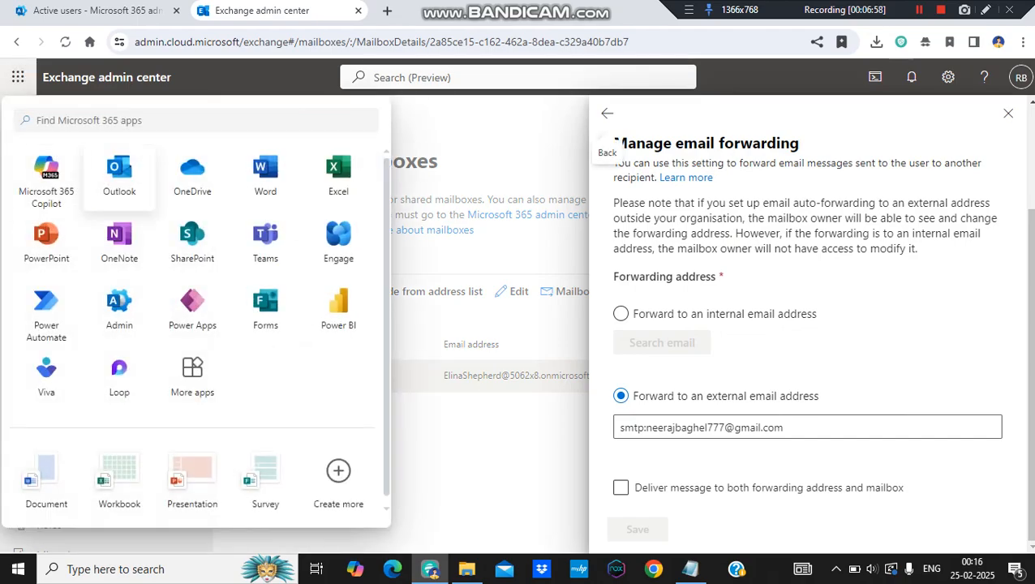
left_click(116, 172)
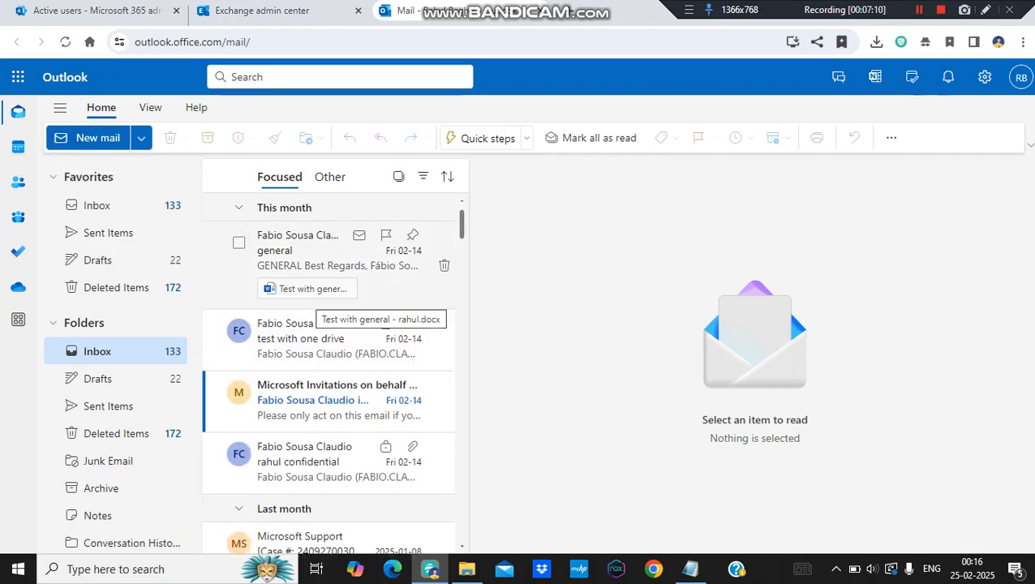
left_click(97, 138)
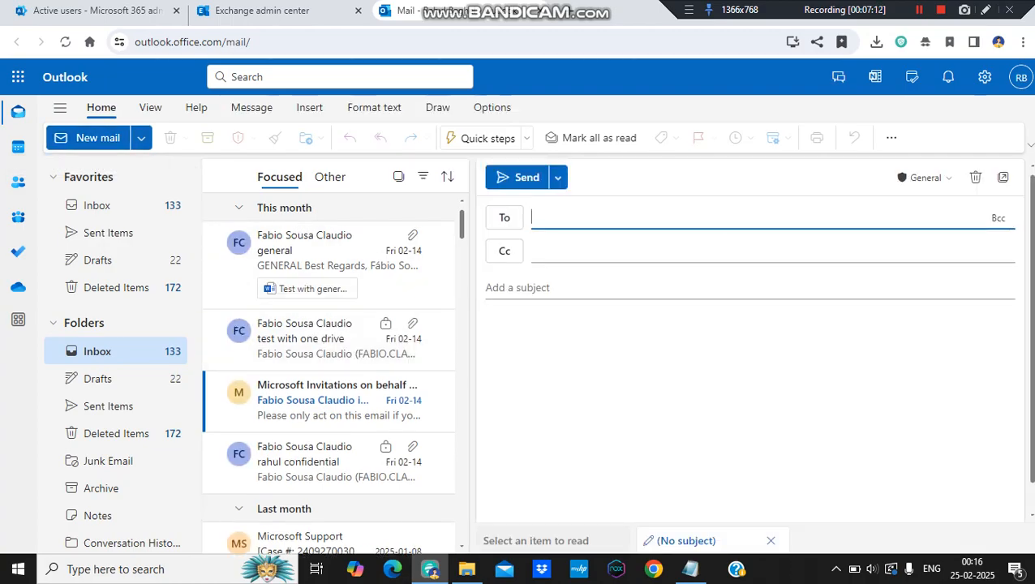
type("elina")
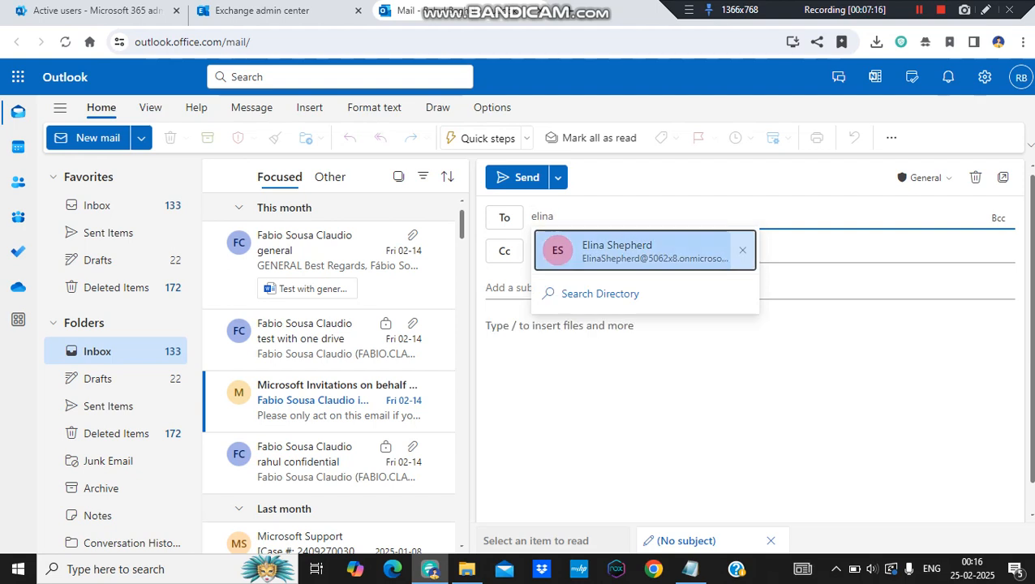
key("Return")
- Enter "Test" as both the subject and the body of the email, and send it
key("Tab")
key("Tab")
type("Test")
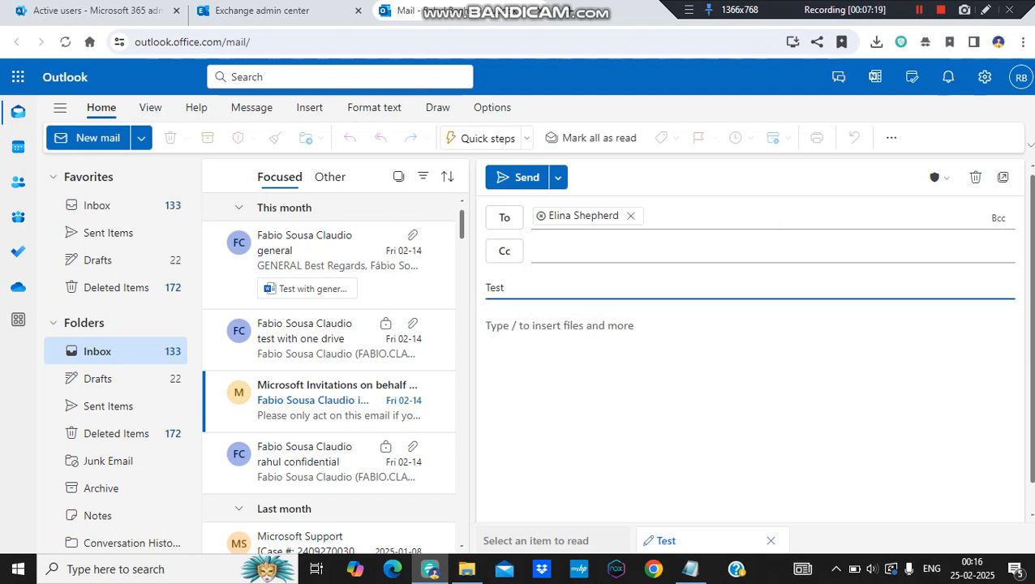
key("Tab")
type("Test")
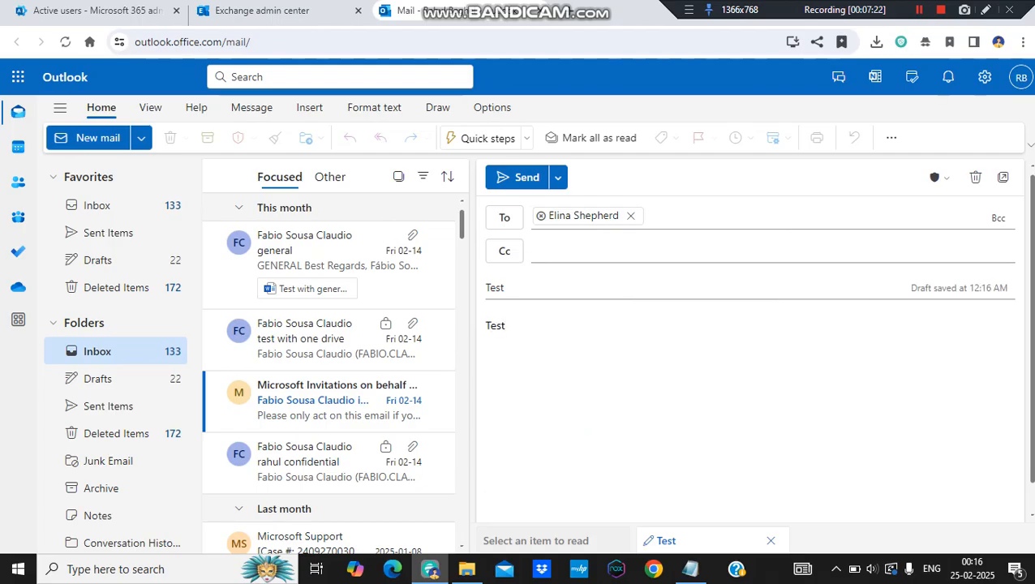
key("ctrl+Return")
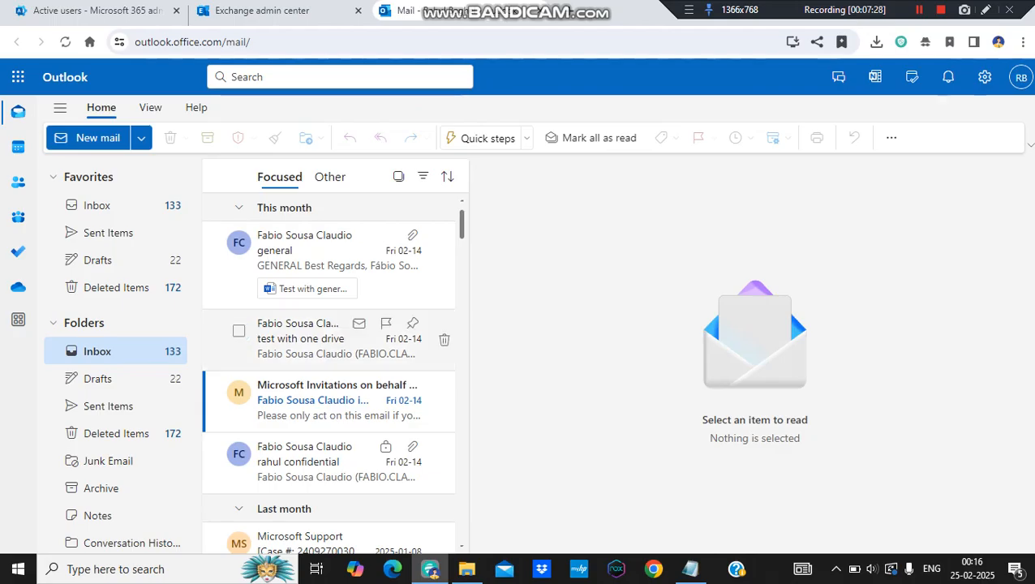
- Open the newly sent Test email in Sent Items to check its delivery details
left_click(108, 233)
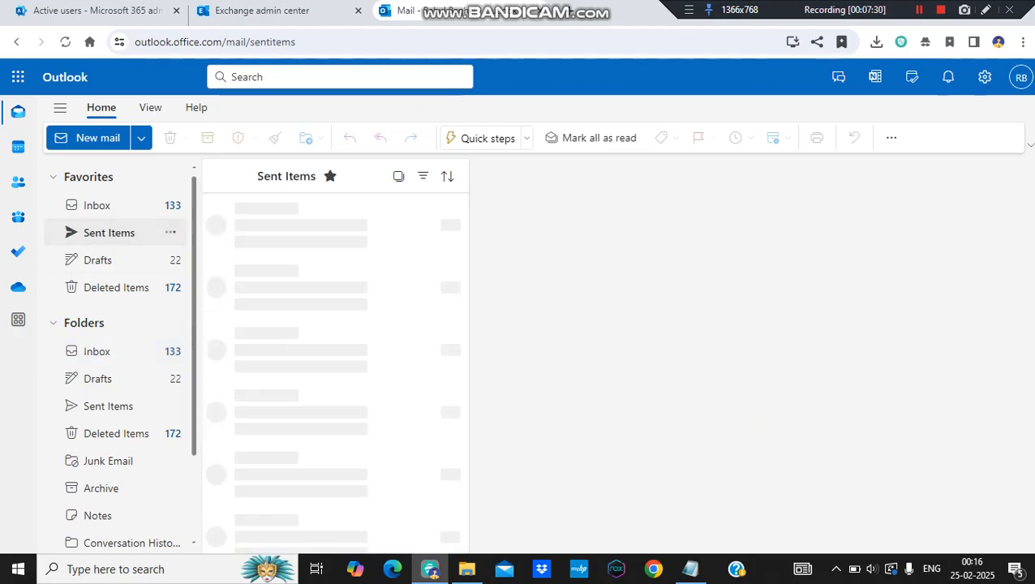
left_click(328, 251)
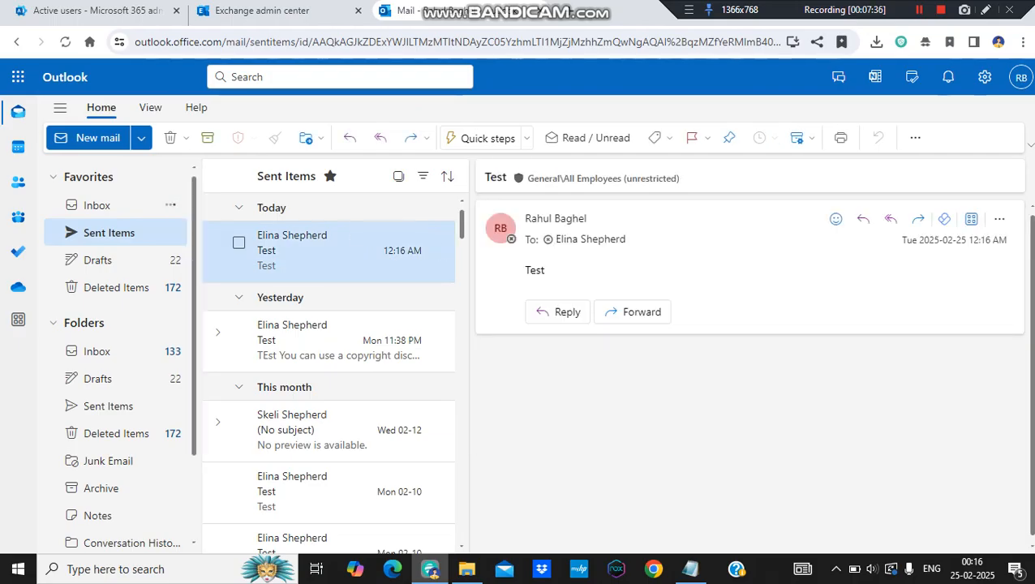
- Examine the Microsoft Outlook reply to the Test email in the Inbox, including the administrator diagnostic information and the original message
left_click(113, 205)
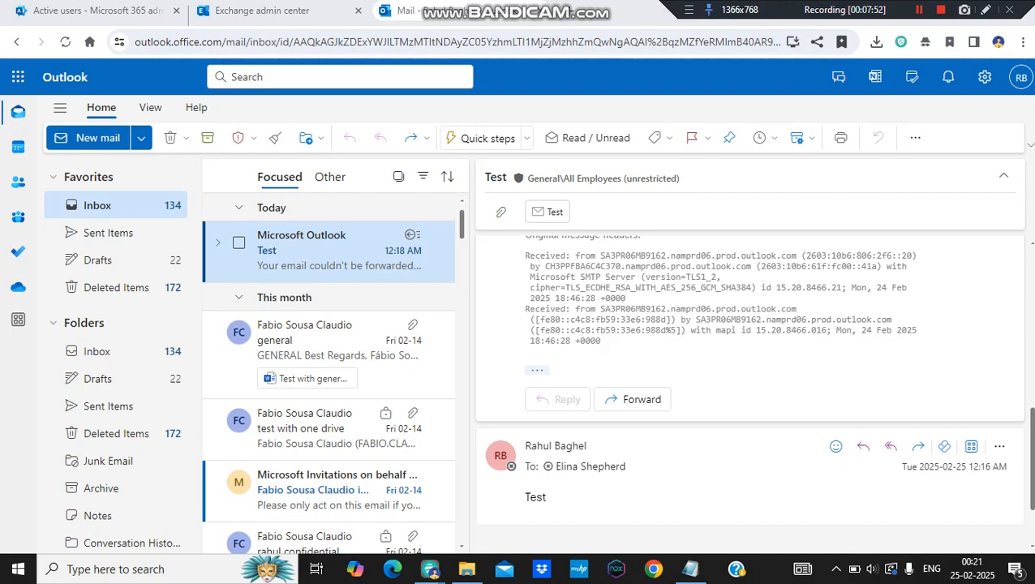
left_click_drag(1032, 458, 1032, 303)
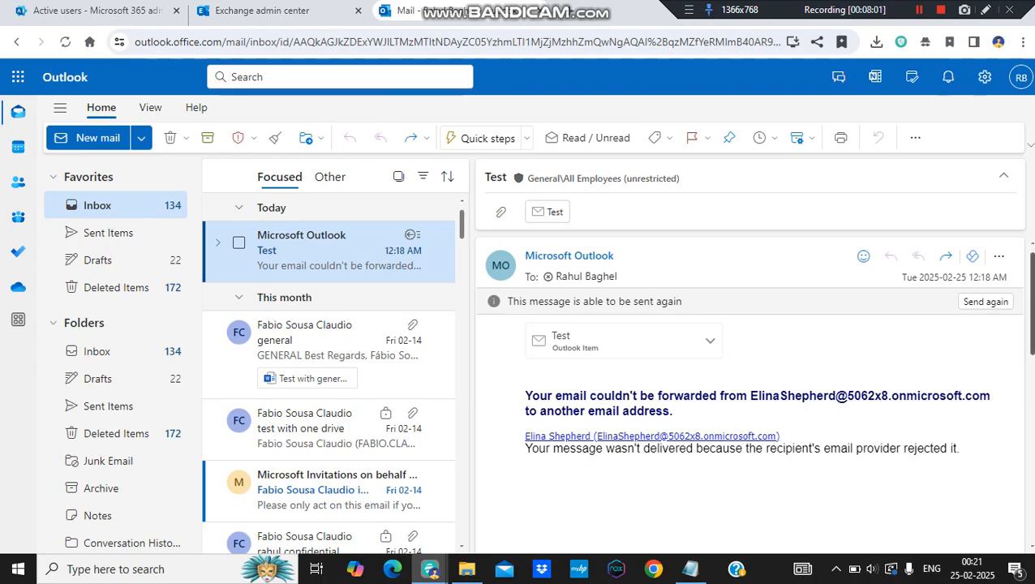
scroll(750, 390, "down", 3)
scroll(750, 390, "down", 2)
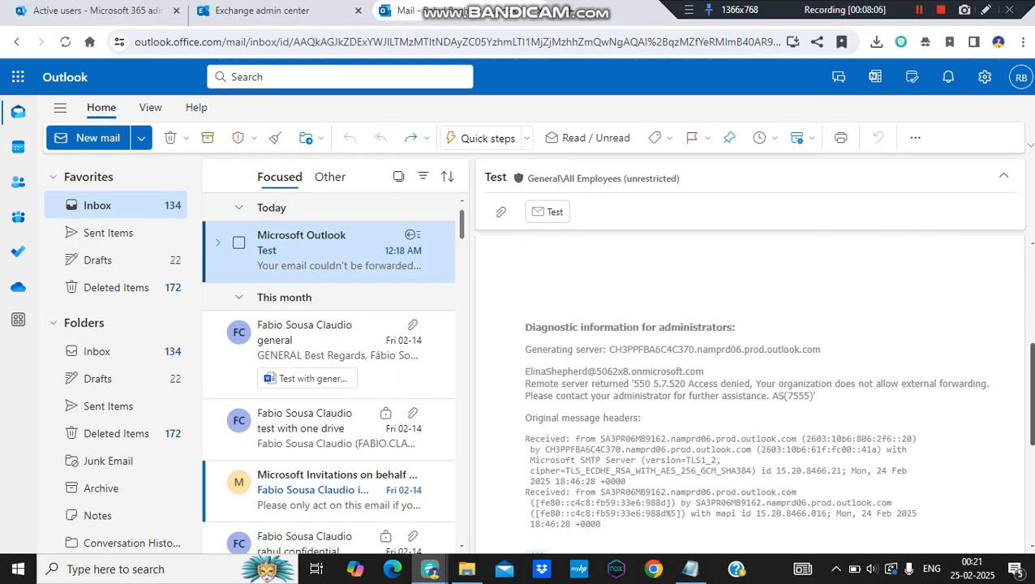
scroll(750, 389, "down", 1)
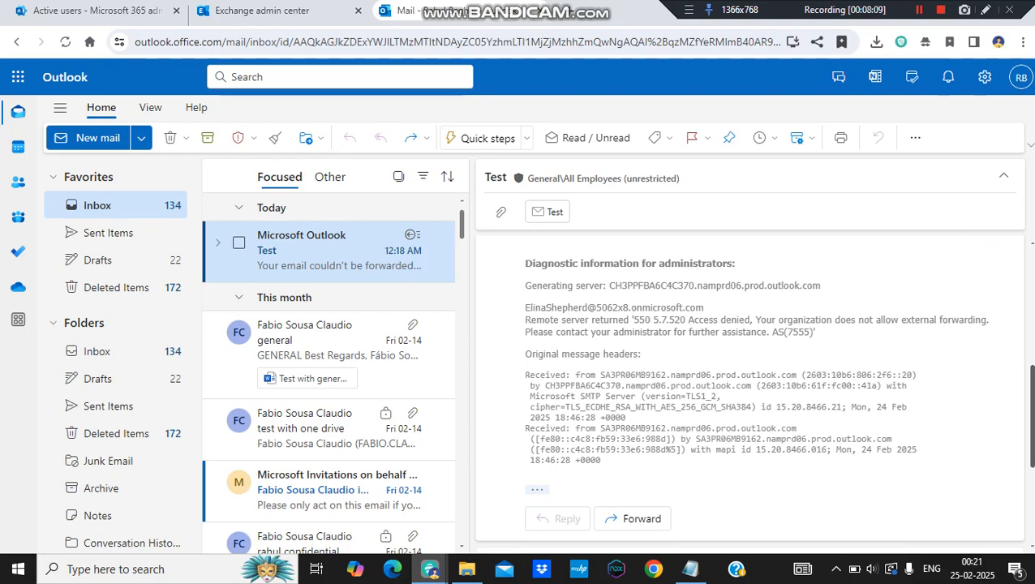
scroll(751, 390, "down", 3)
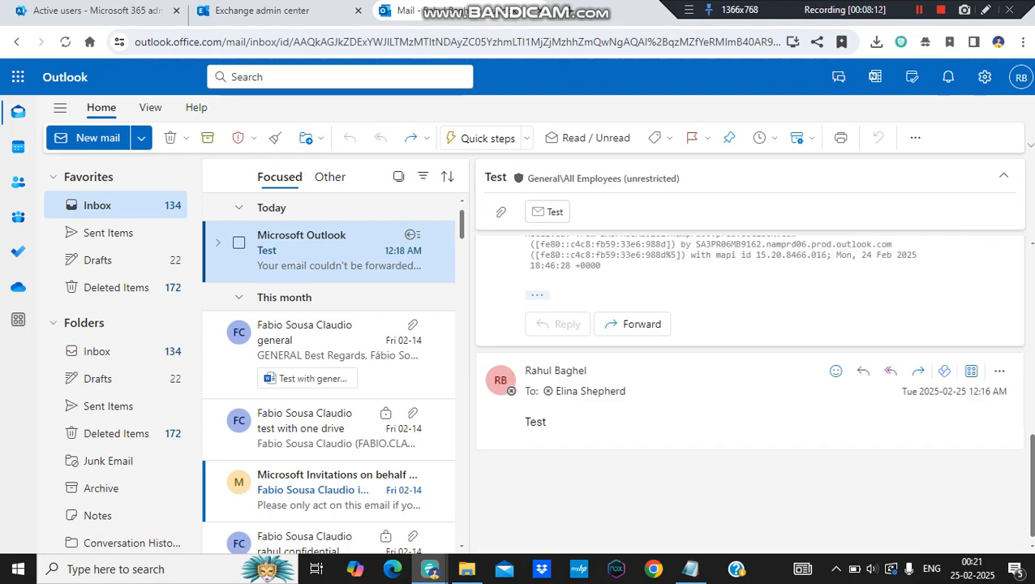
left_click_drag(549, 423, 524, 423)
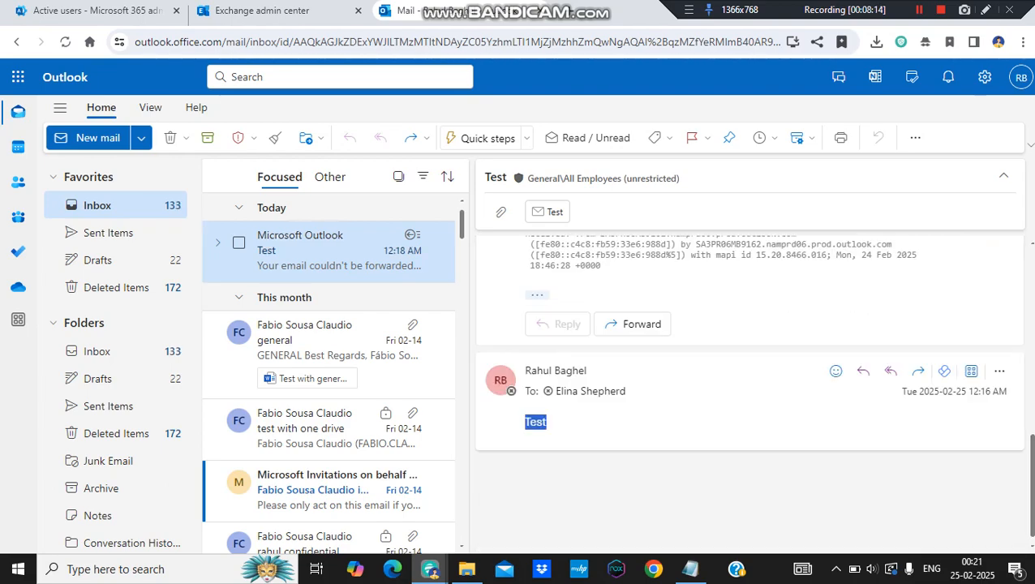
scroll(750, 389, "up", 3)
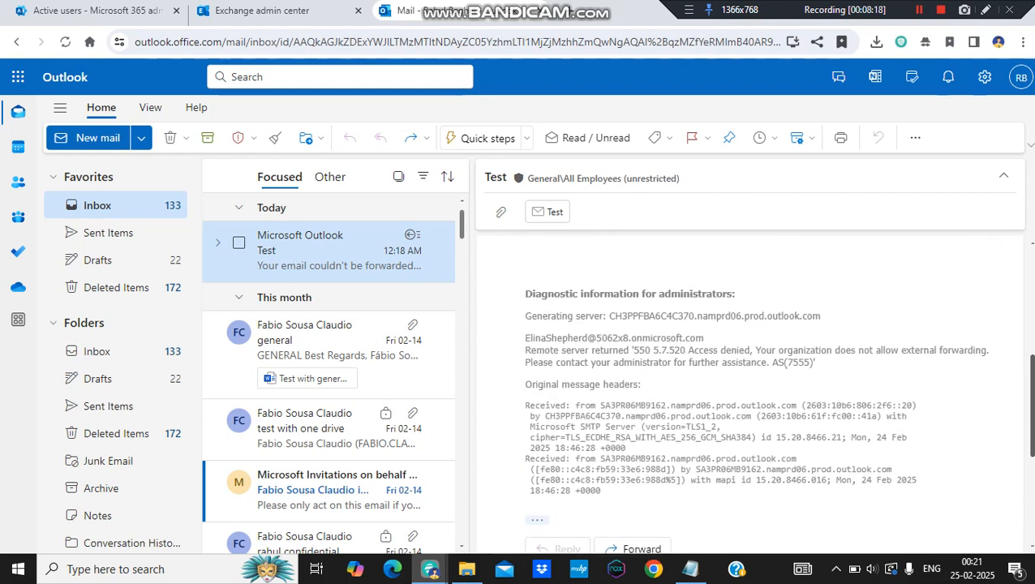
scroll(750, 389, "up", 5)
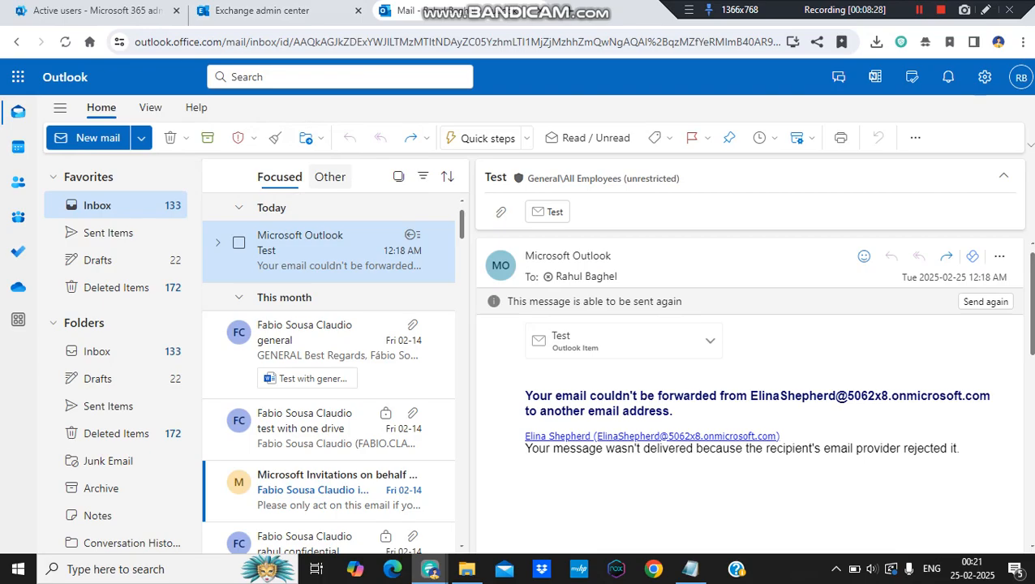
- Switch back to the Exchange admin center to compare the Block Email Forward rule's rejection explanation and status code
left_click(262, 10)
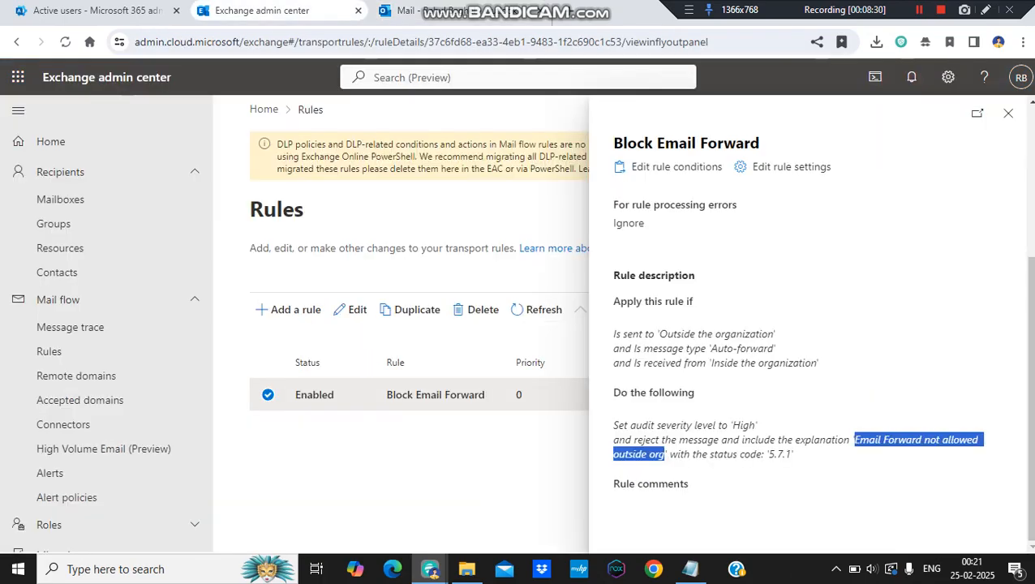